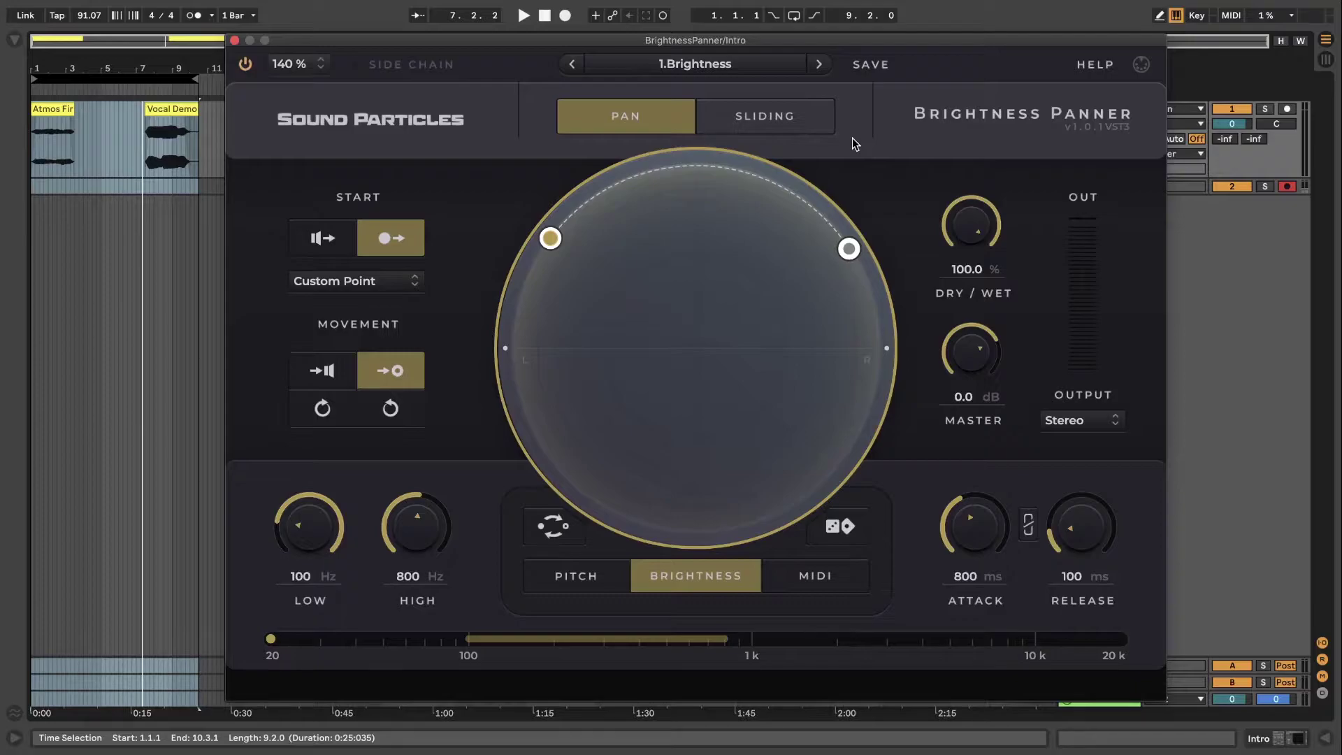
# - Play the vocal and load Brightness Panner's 2.Pitch preset, panning between C2 and C4
pyautogui.press('space')
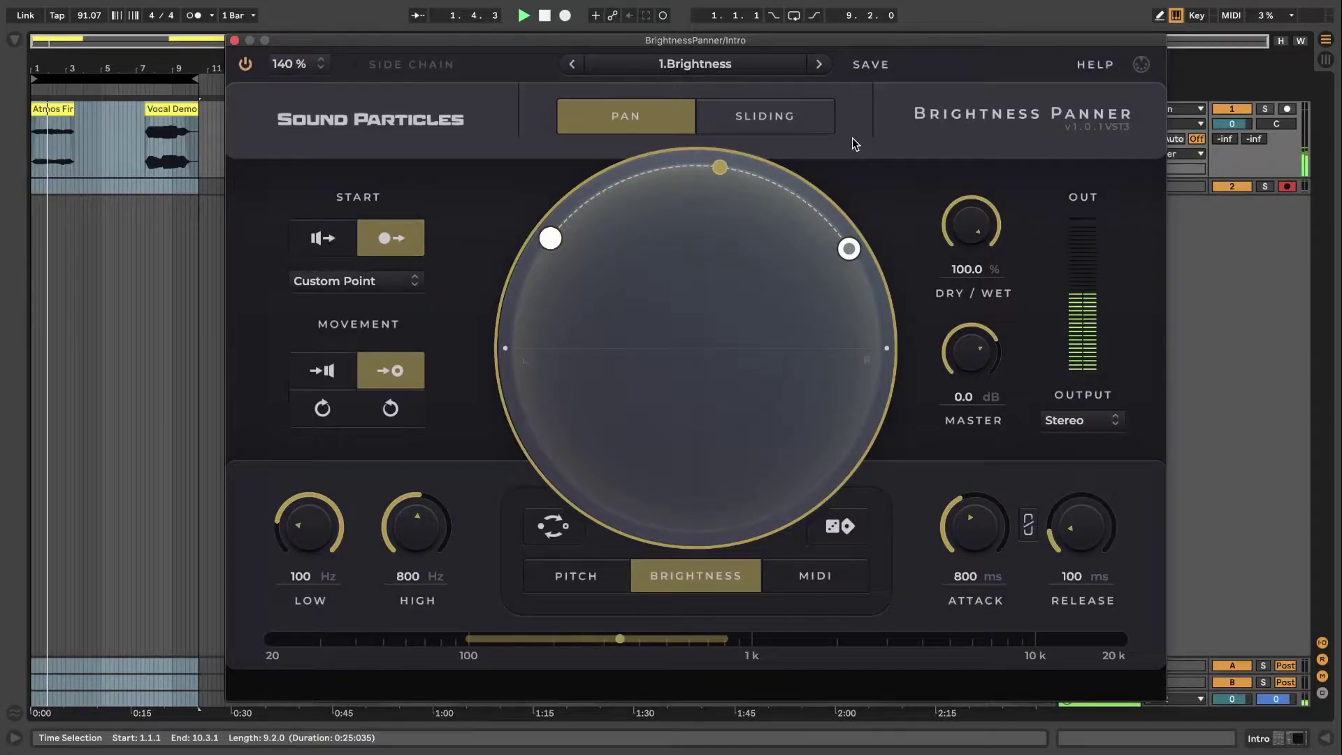
pyautogui.click(826, 68)
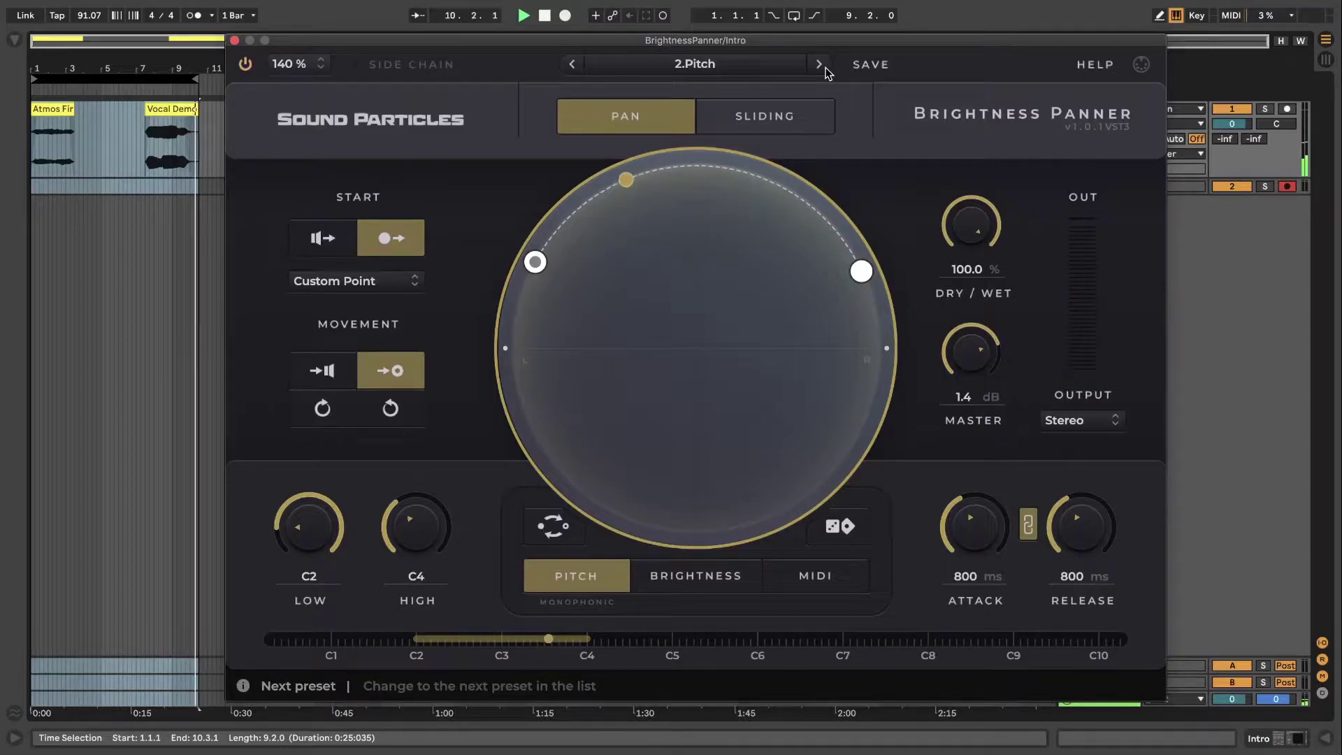
# - Load Brightness Panner's 3.MIDI preset
pyautogui.click(825, 68)
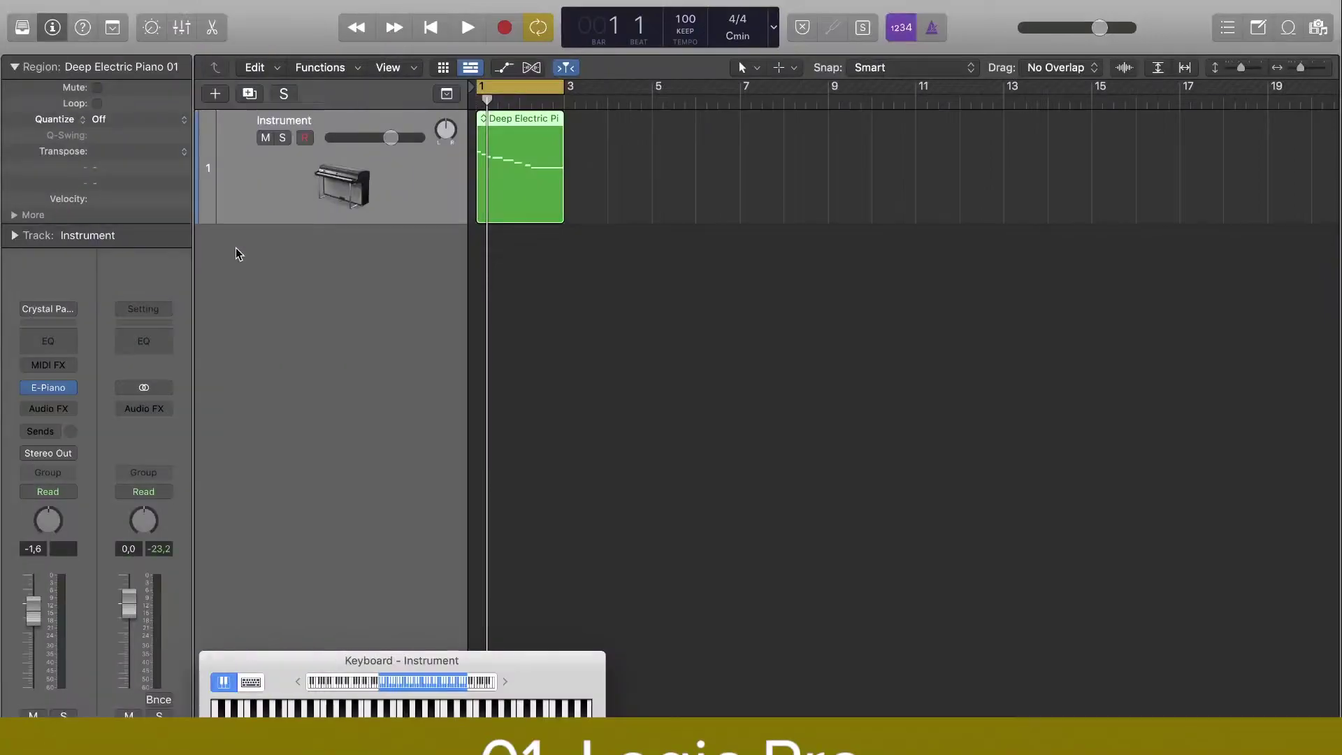
# - Mute the piano track and create Inst 2 with Sound Particles > BrightnessPanner > Stereo as instrument
pyautogui.click(266, 138)
pyautogui.press('super+k')
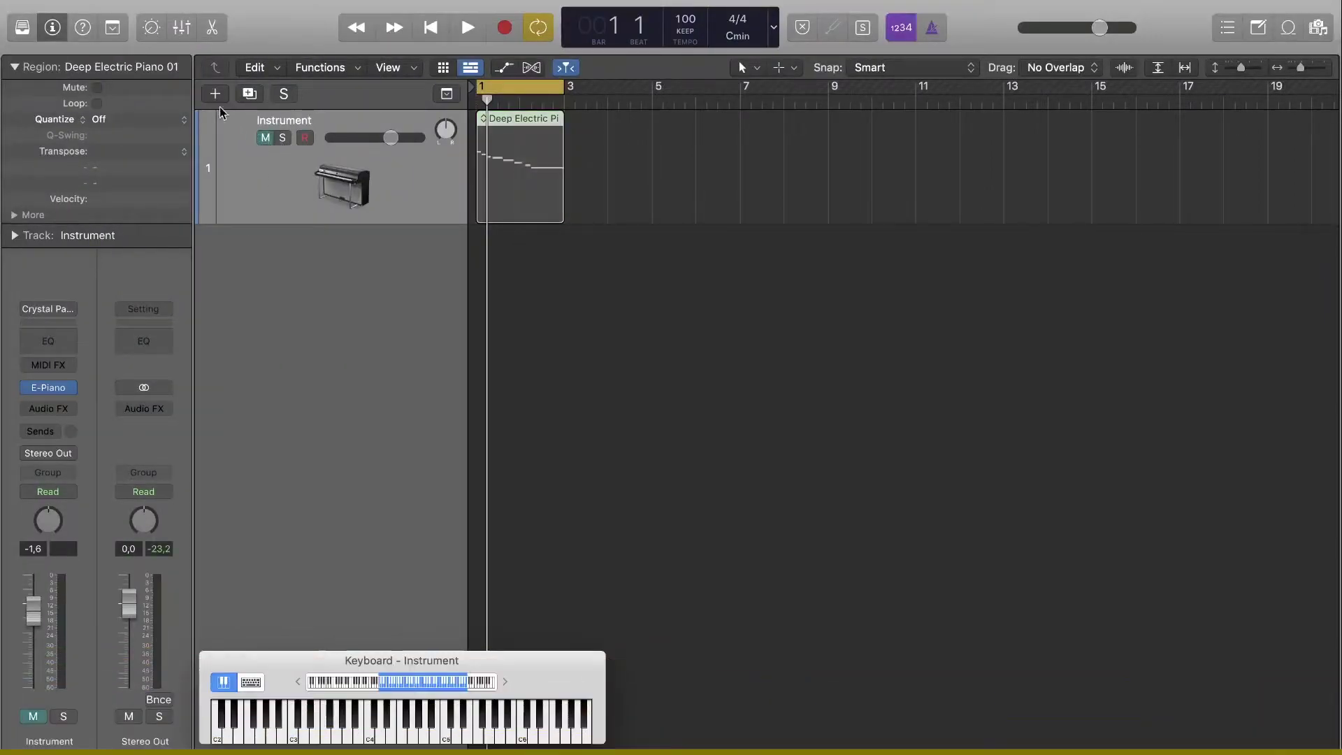
pyautogui.click(214, 94)
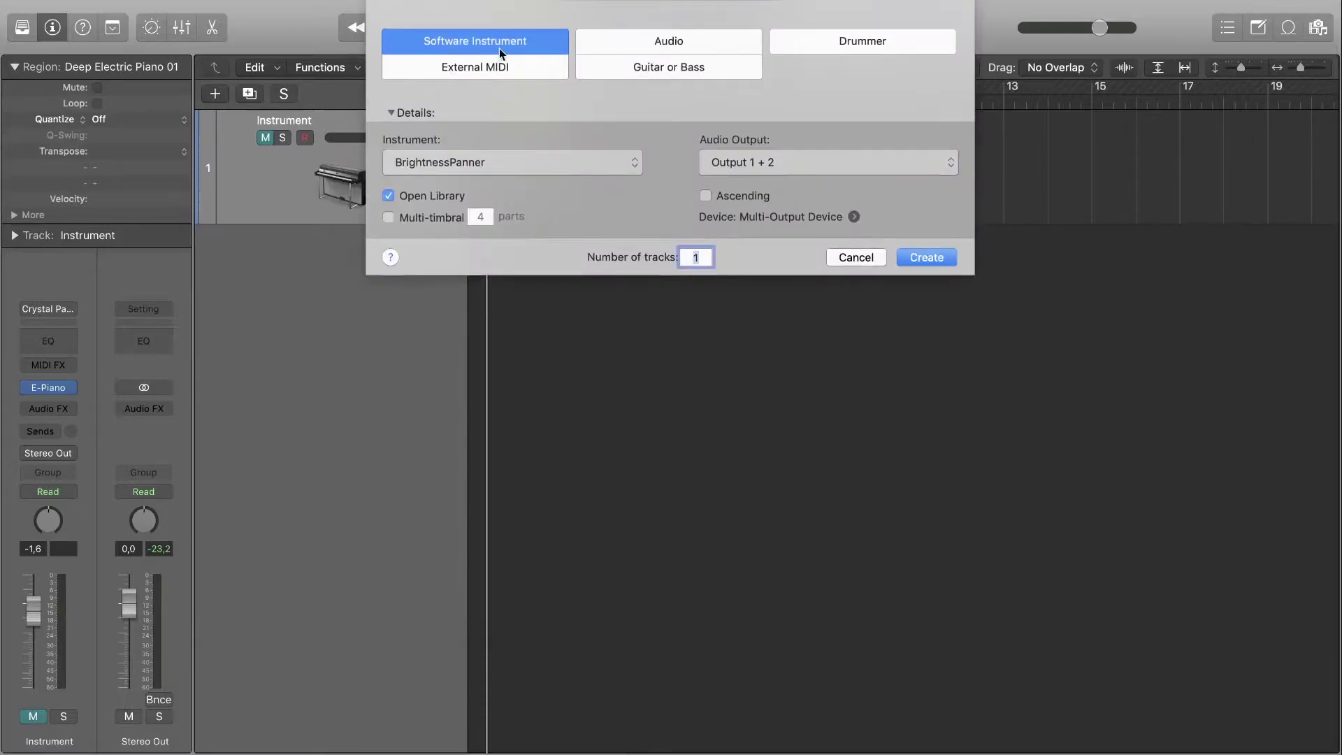
pyautogui.click(585, 166)
pyautogui.moveTo(542, 615)
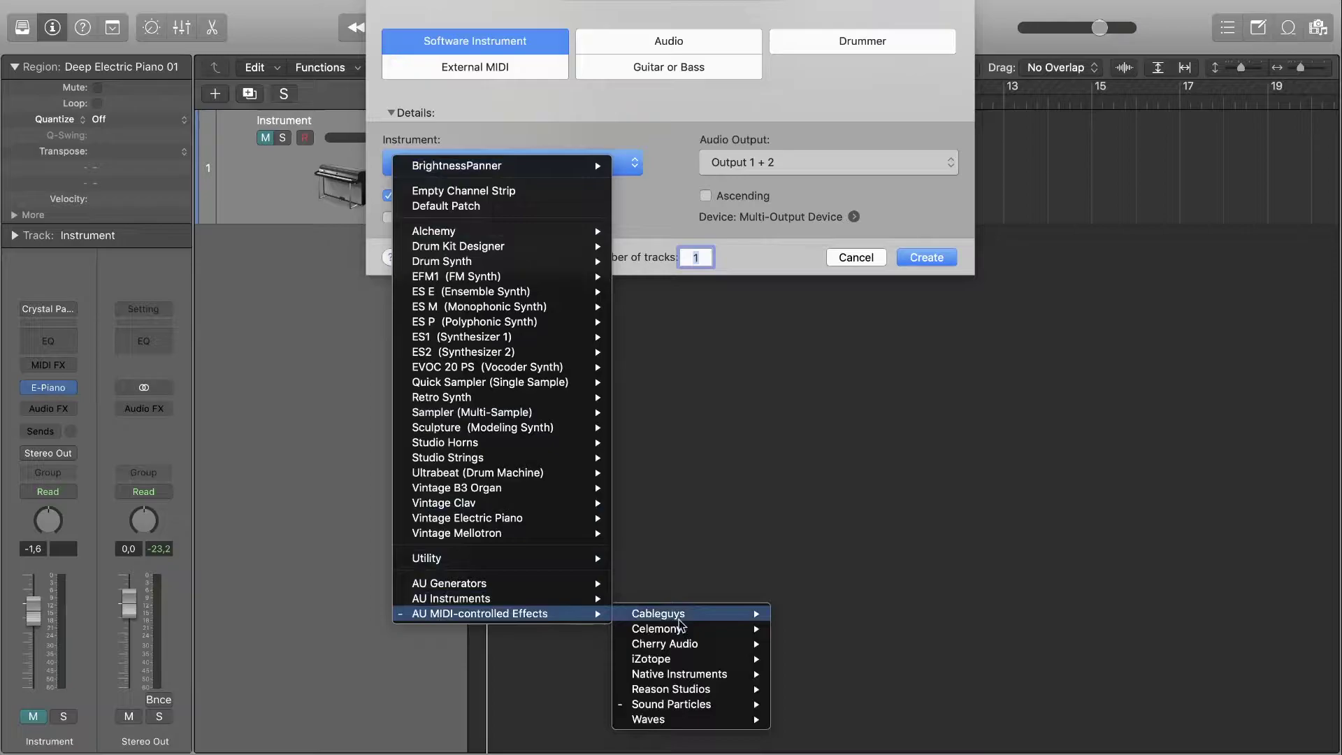
pyautogui.moveTo(671, 704)
pyautogui.moveTo(835, 704)
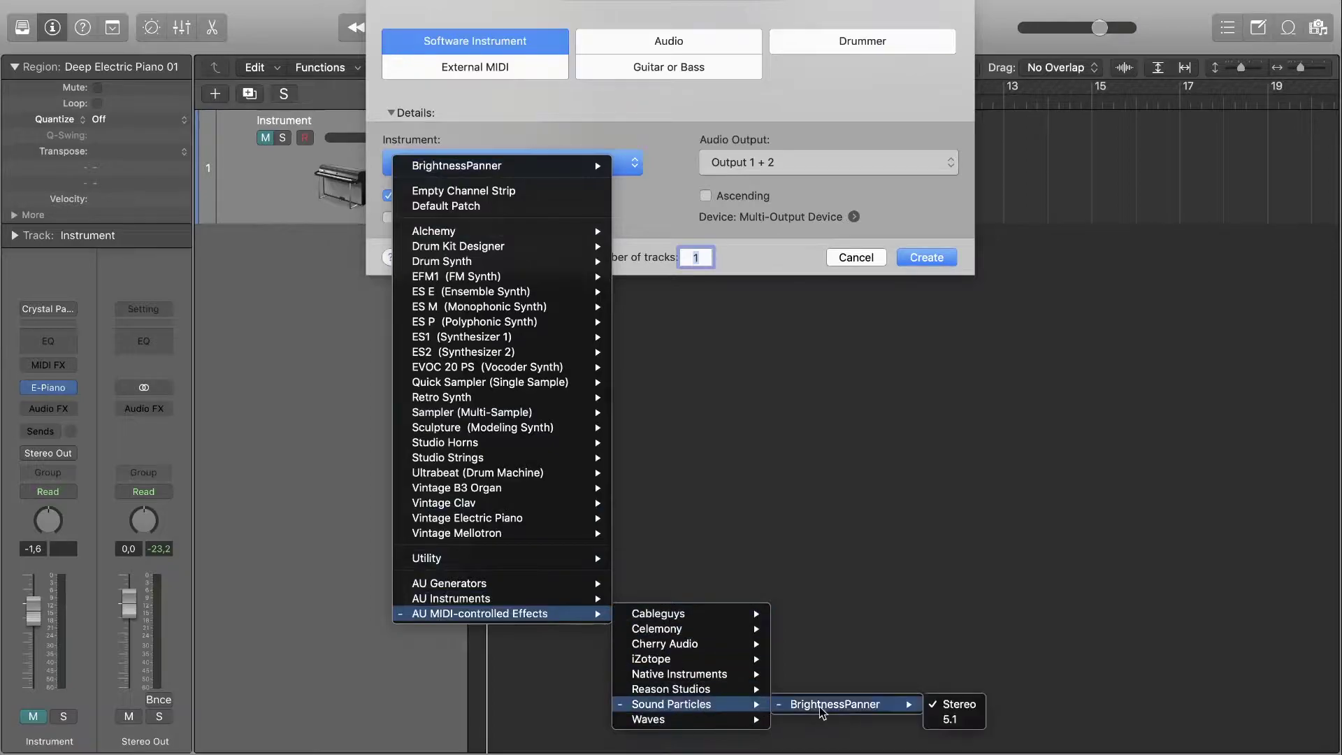
pyautogui.click(959, 709)
pyautogui.click(926, 258)
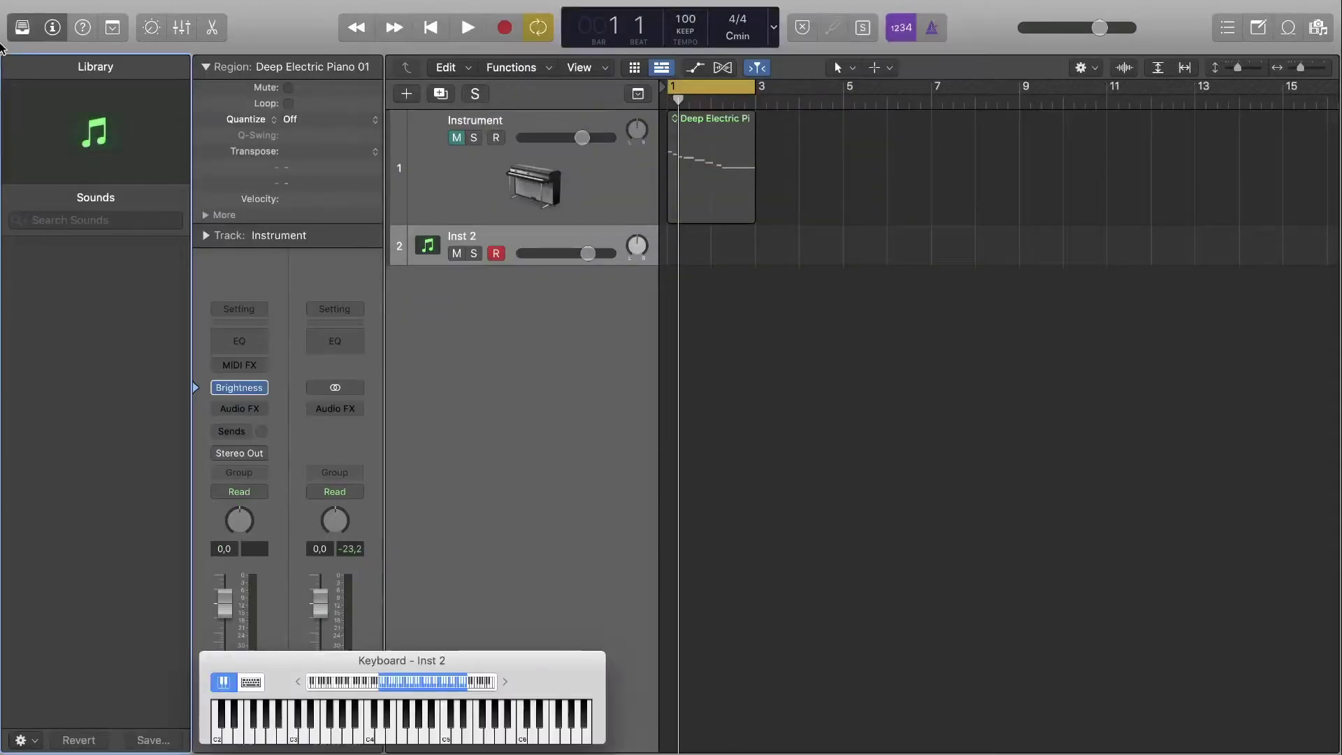
pyautogui.click(22, 27)
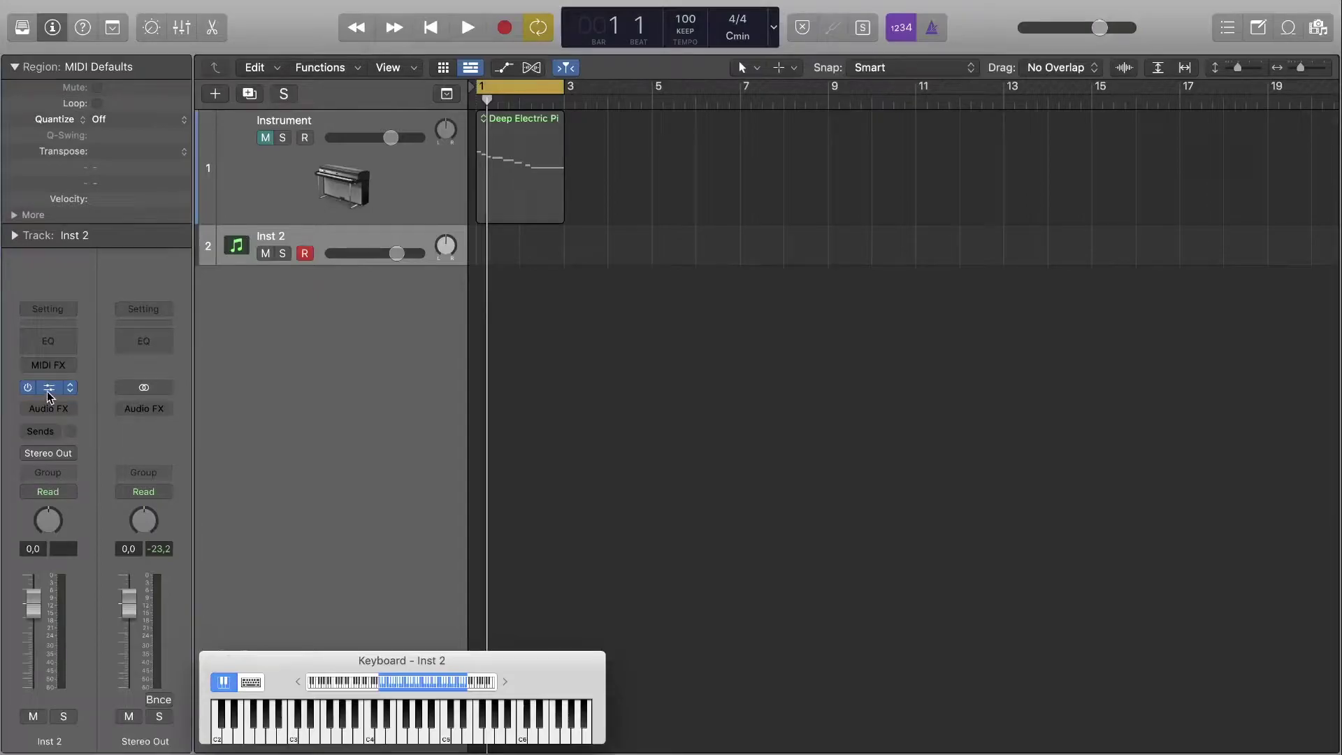
# - Open Inst 2's BrightnessPanner, load the 1. MIDI preset, and play a run of keyboard notes
pyautogui.click(49, 390)
pyautogui.moveTo(702, 230); pyautogui.dragTo(914, 108)
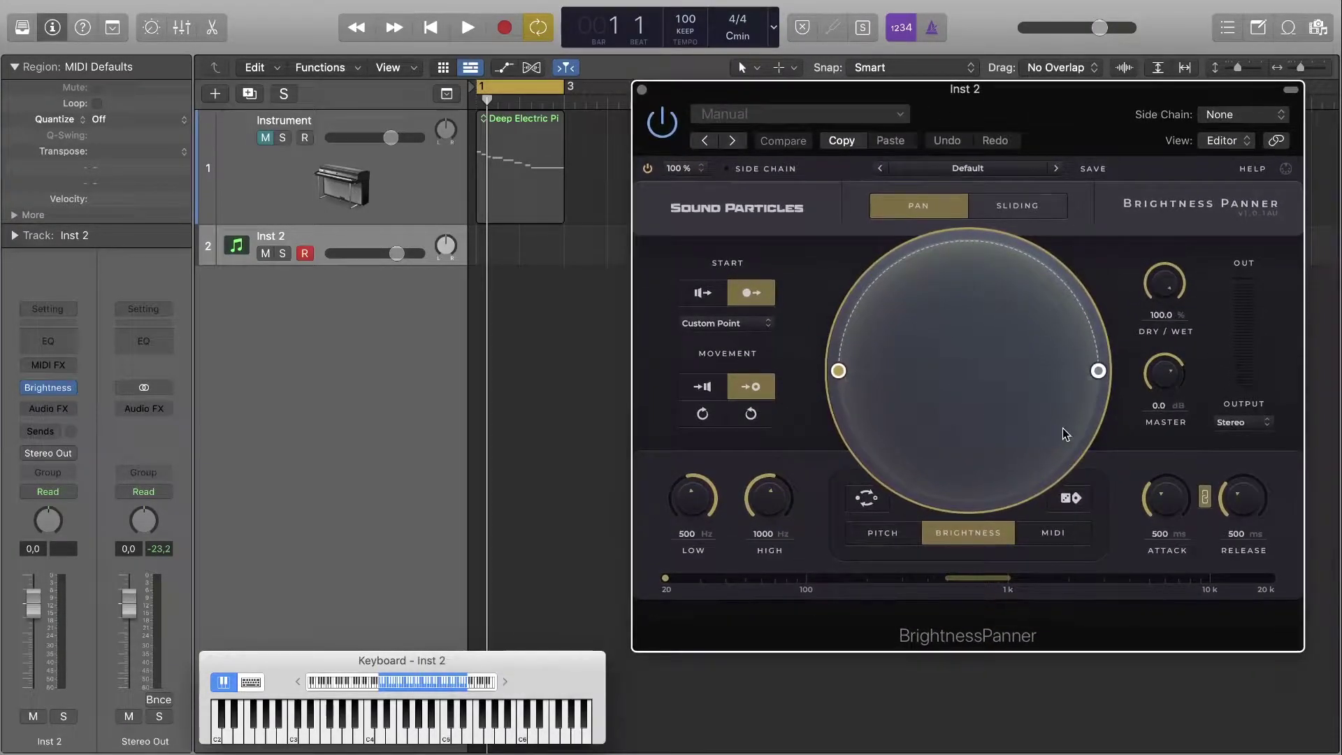
pyautogui.click(998, 171)
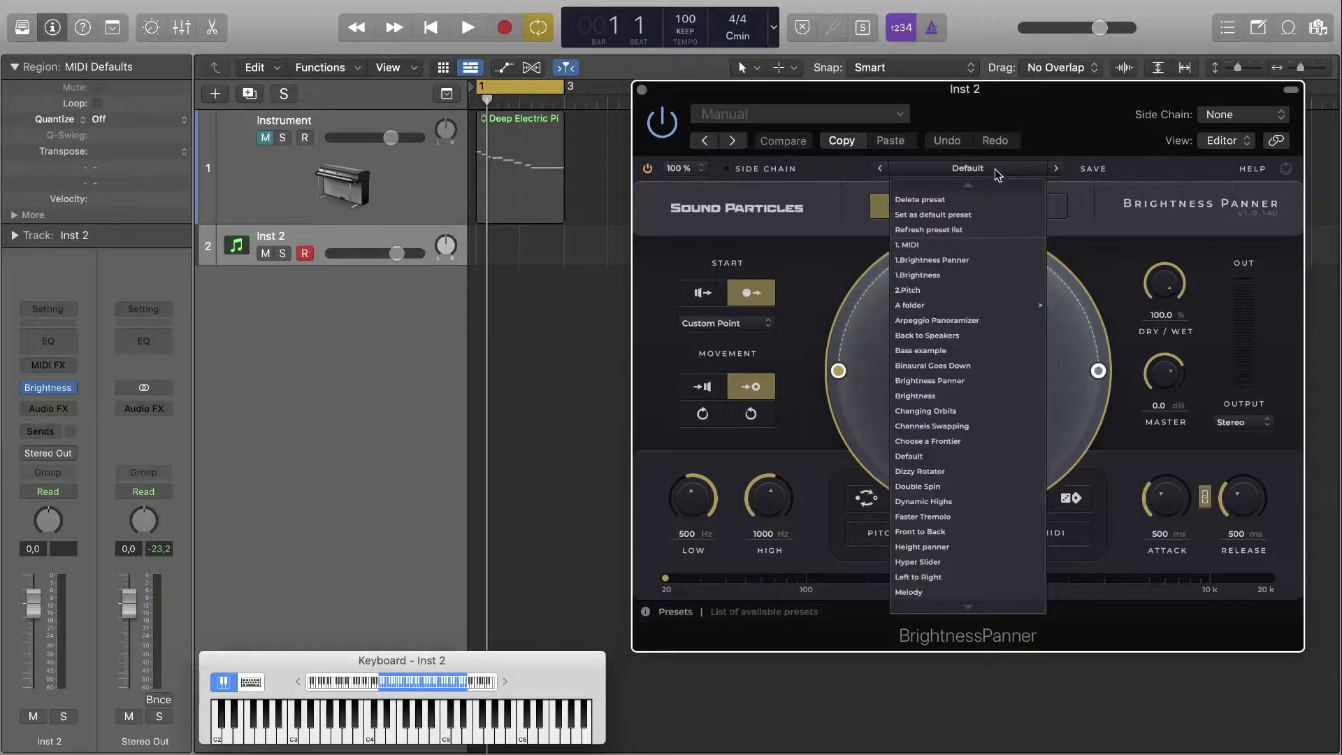
pyautogui.click(943, 246)
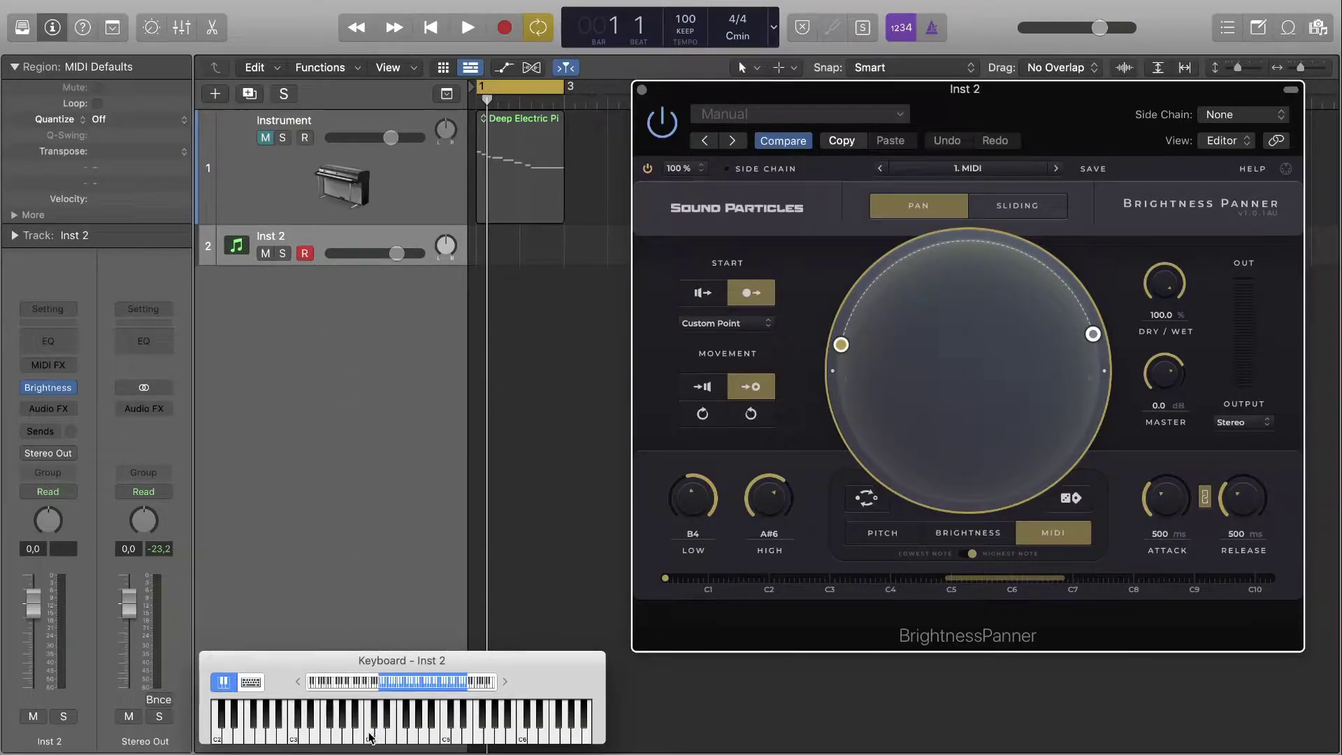
pyautogui.moveTo(371, 737); pyautogui.dragTo(540, 730)
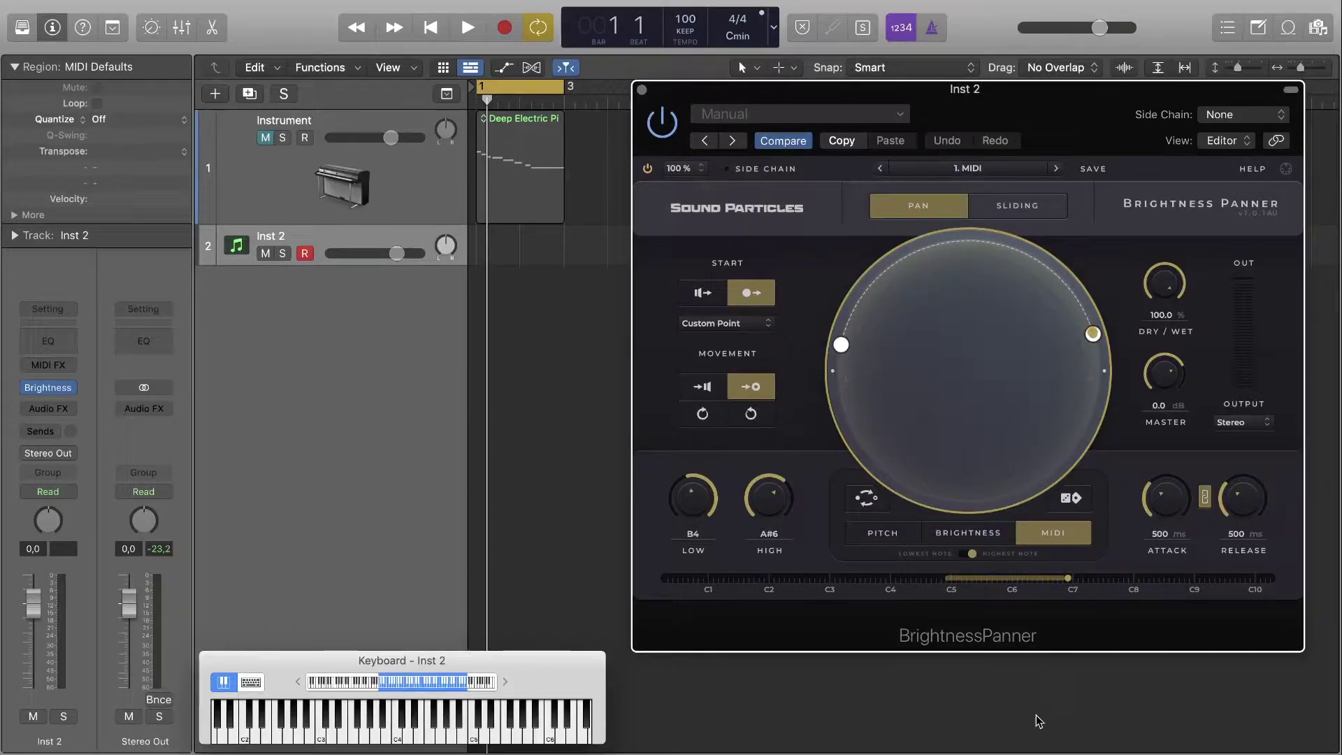
# - Set BrightnessPanner's side chain to Instrument (Inst 1) and play descending notes during playback
pyautogui.click(1229, 122)
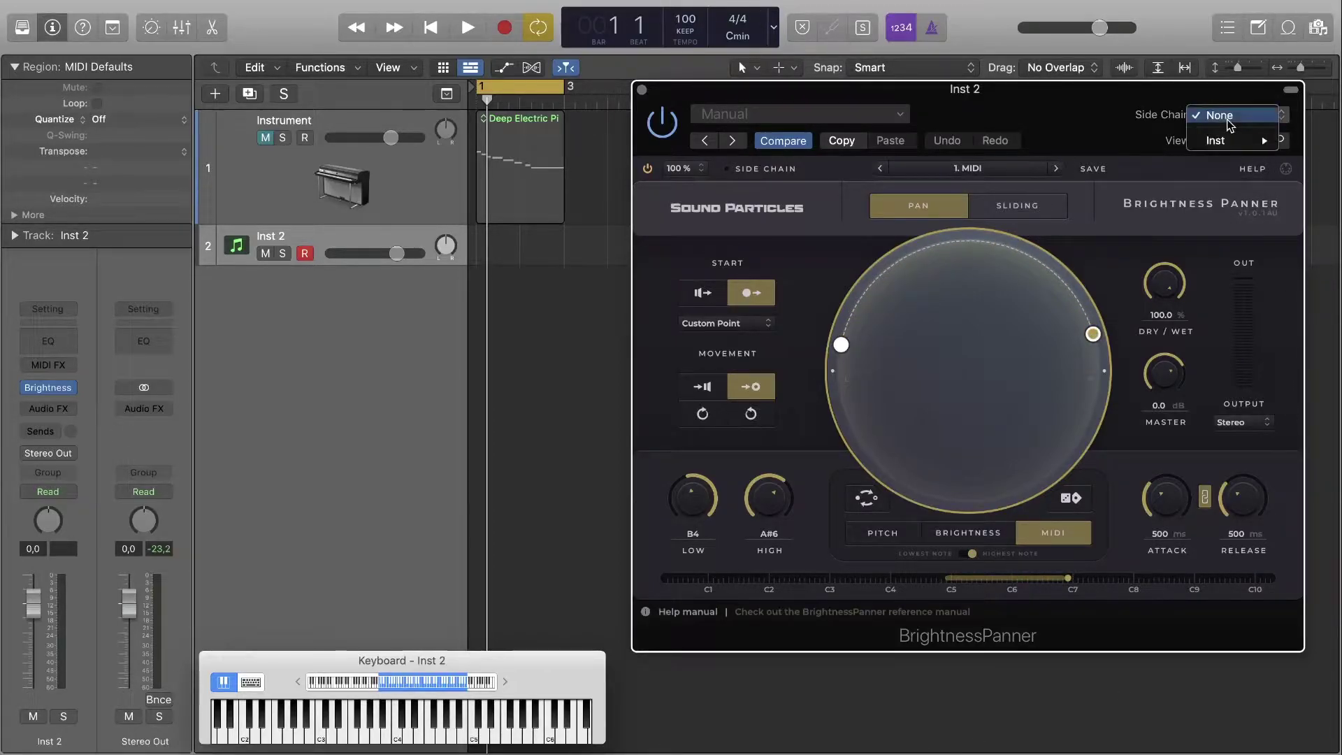
pyautogui.moveTo(1244, 143)
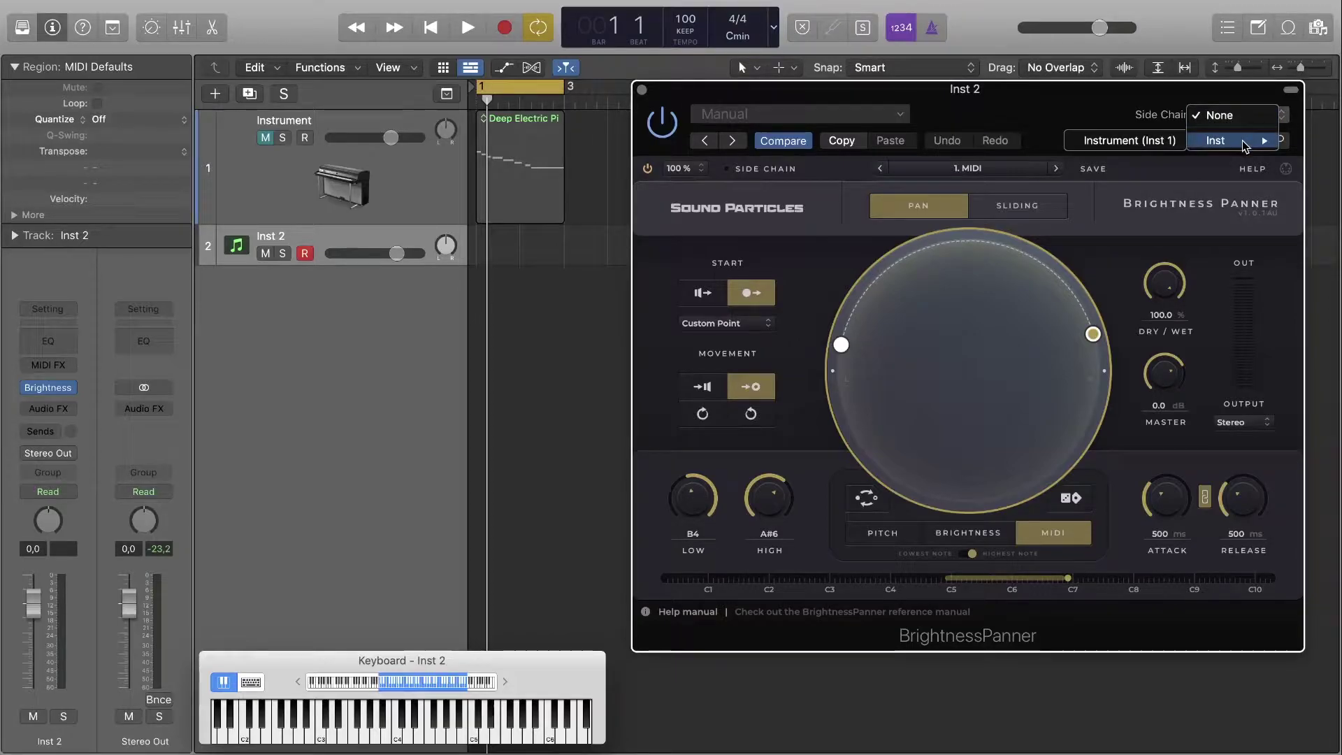
pyautogui.click(1157, 141)
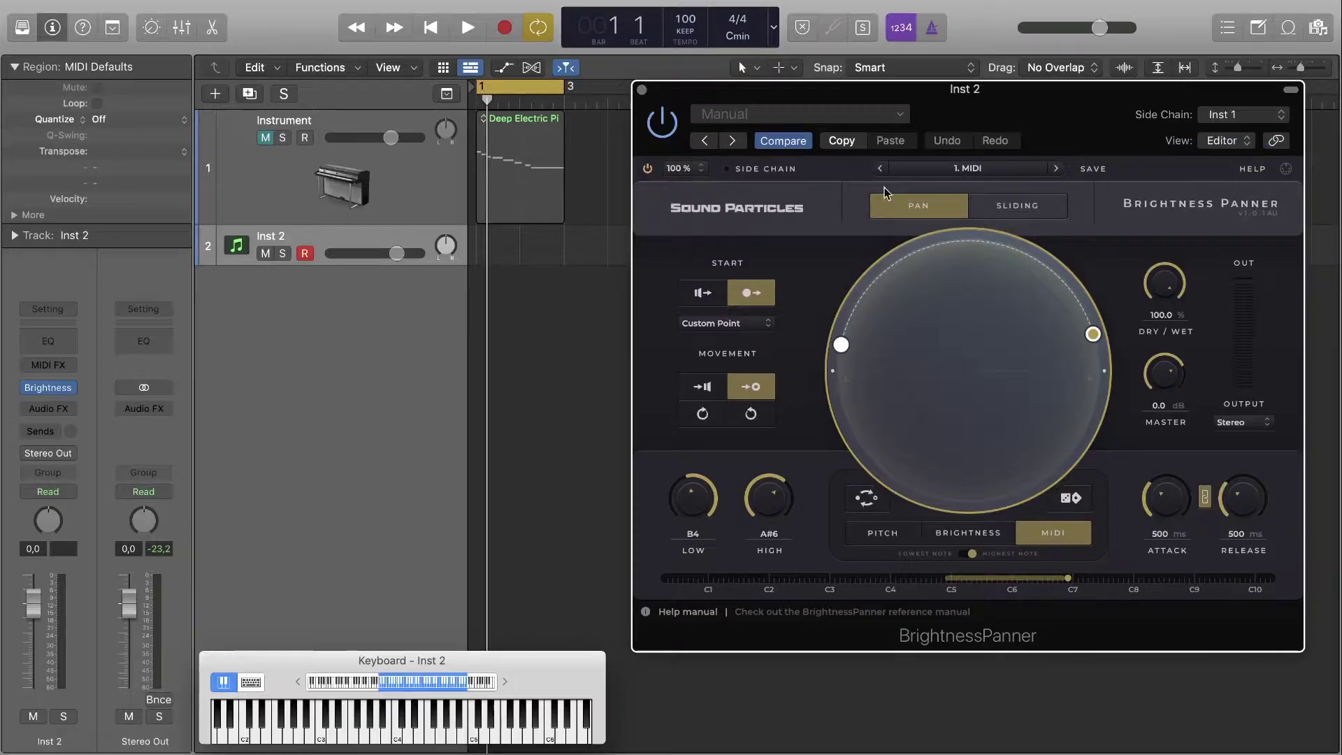
pyautogui.press('space')
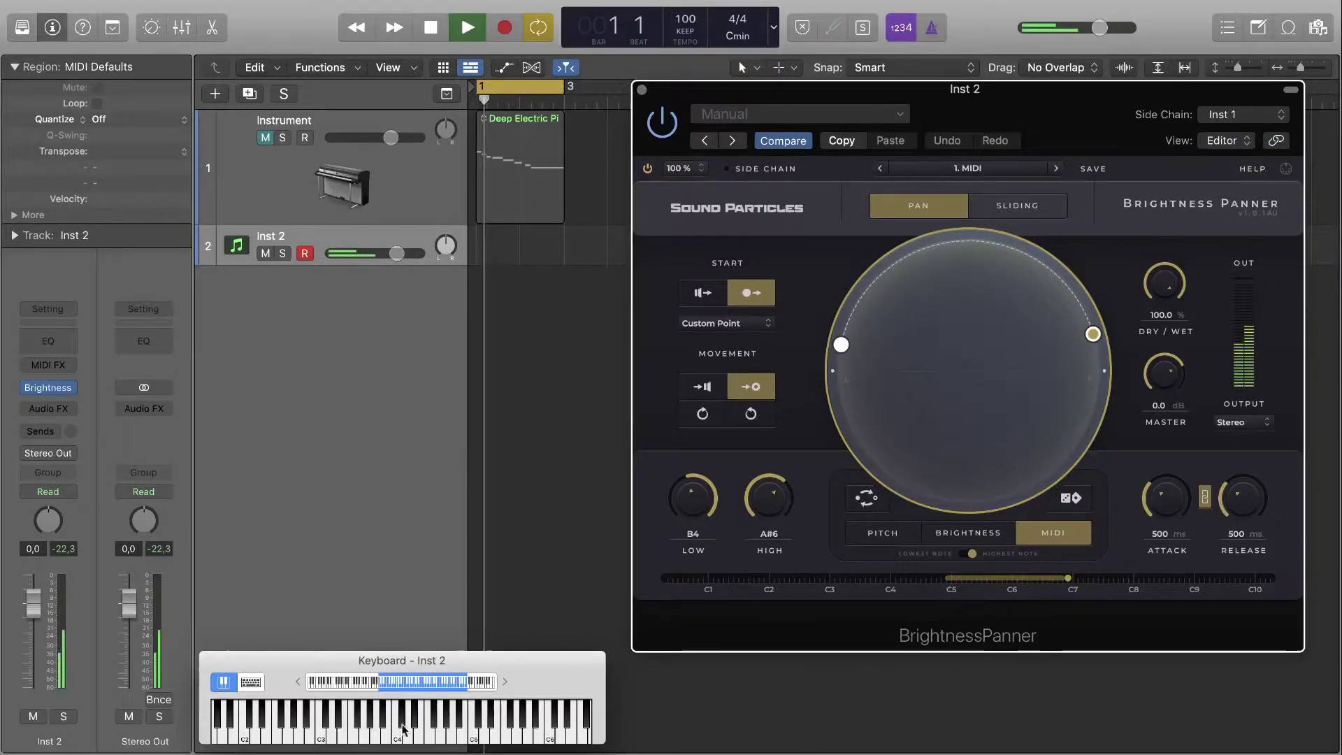
pyautogui.moveTo(473, 732)
pyautogui.mouseDown()
pyautogui.moveTo(378, 729)
pyautogui.moveTo(549, 734)
pyautogui.mouseUp()
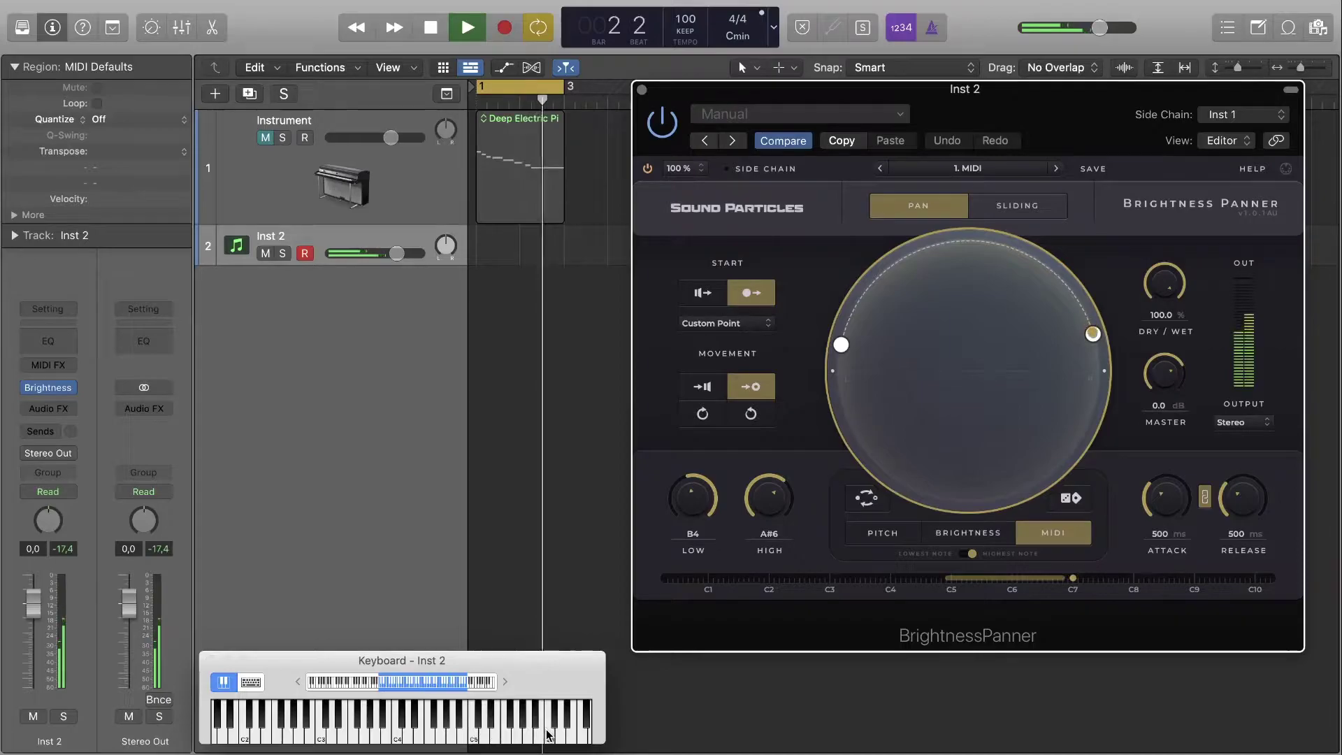
pyautogui.press('space')
# - Disarm Inst 2, paste the Deep Electric Piano 01 region onto it at bar 1, and play it back
pyautogui.click(305, 255)
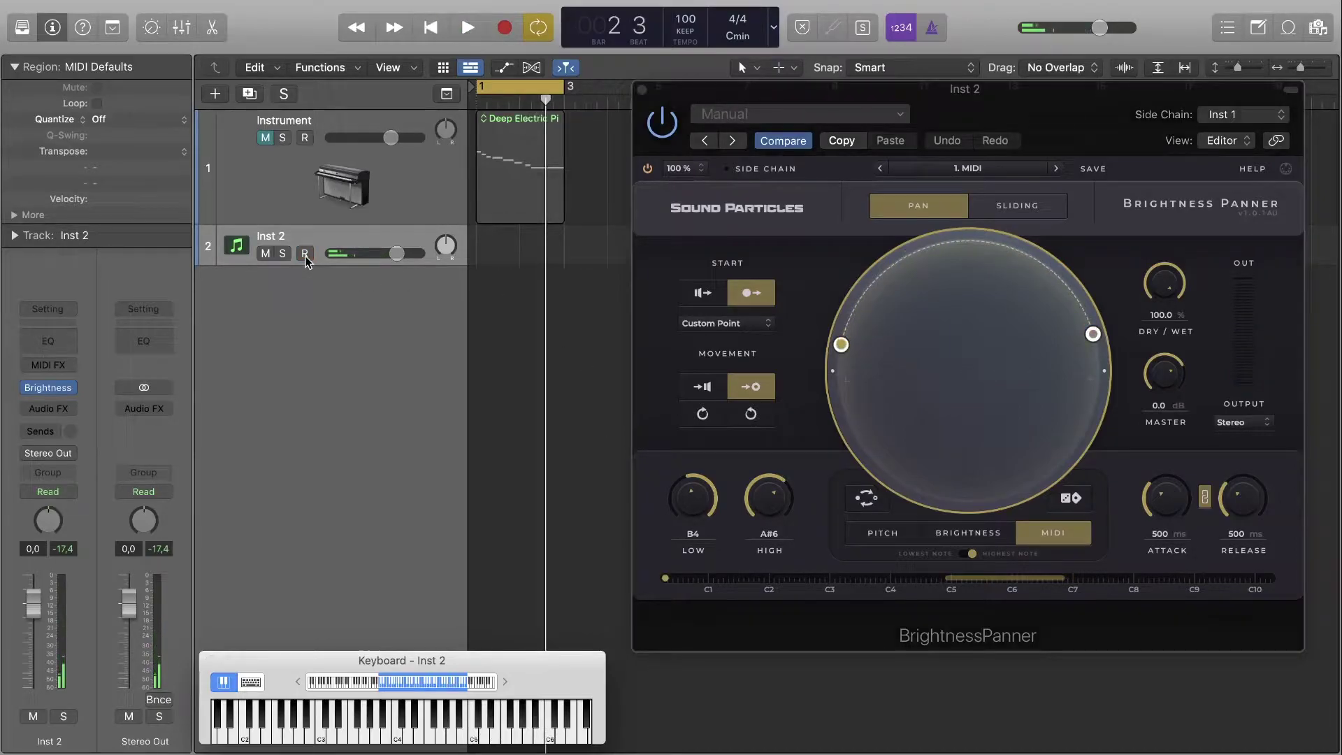
pyautogui.click(505, 125)
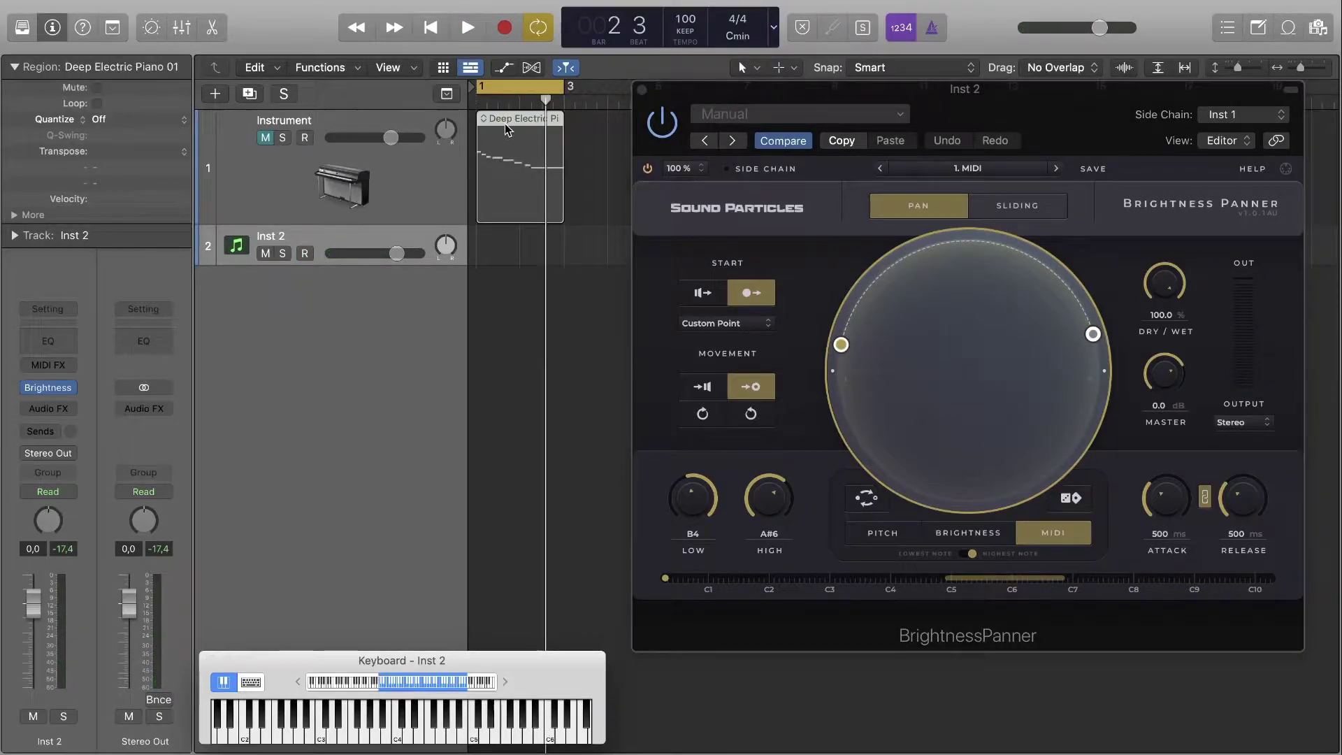
pyautogui.click(478, 245)
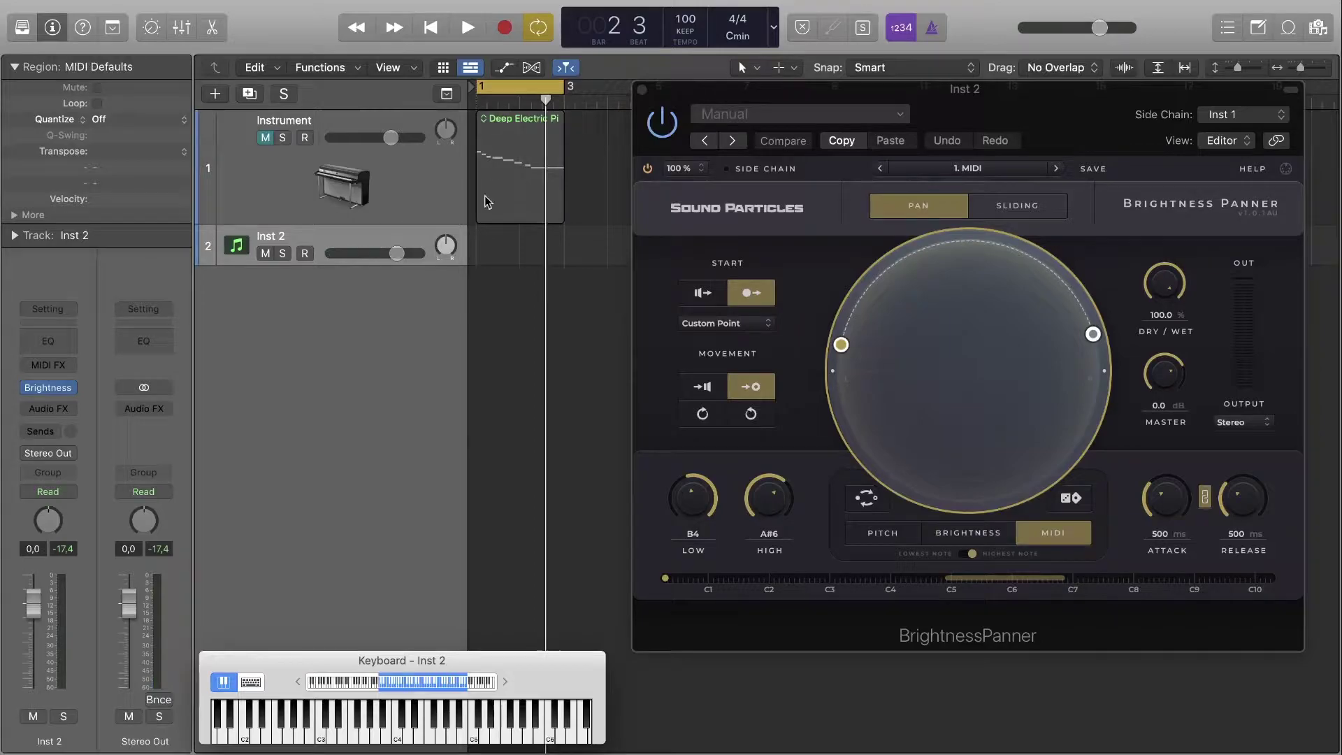
pyautogui.click(481, 103)
pyautogui.press('super+v')
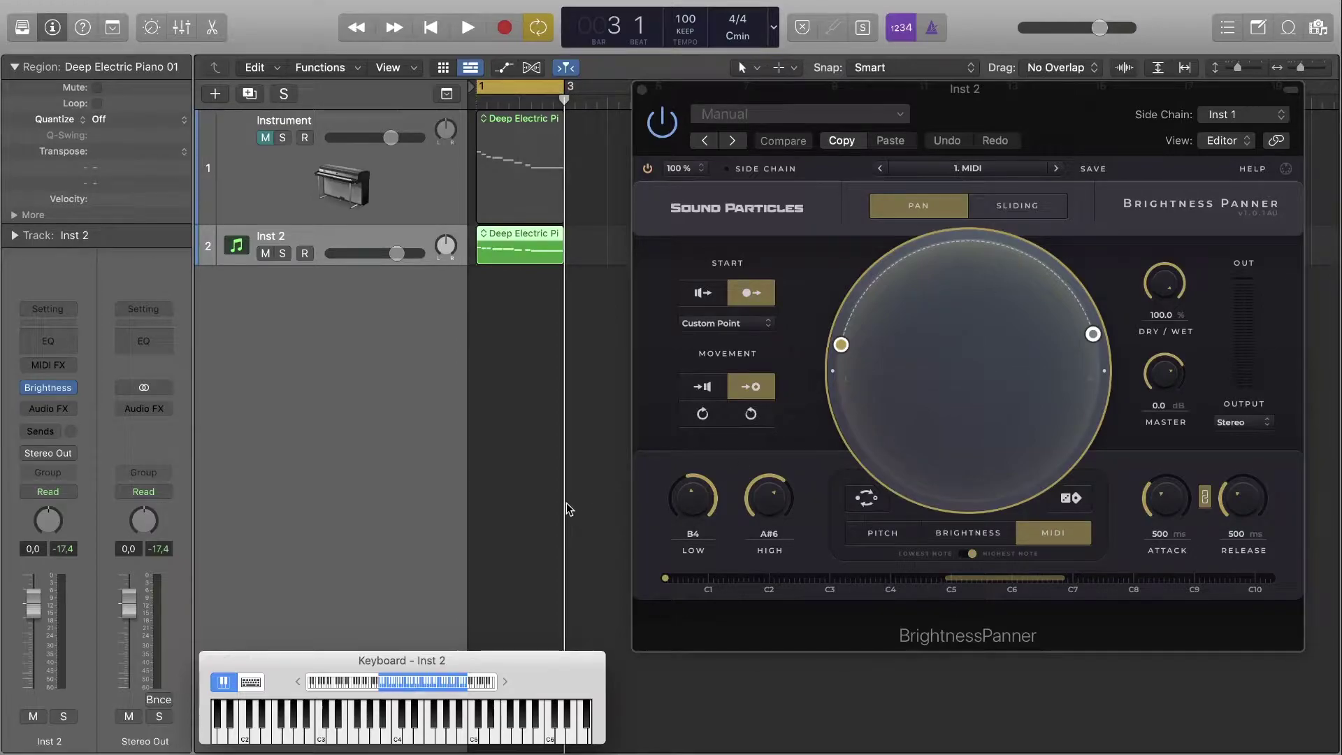
pyautogui.press('space')
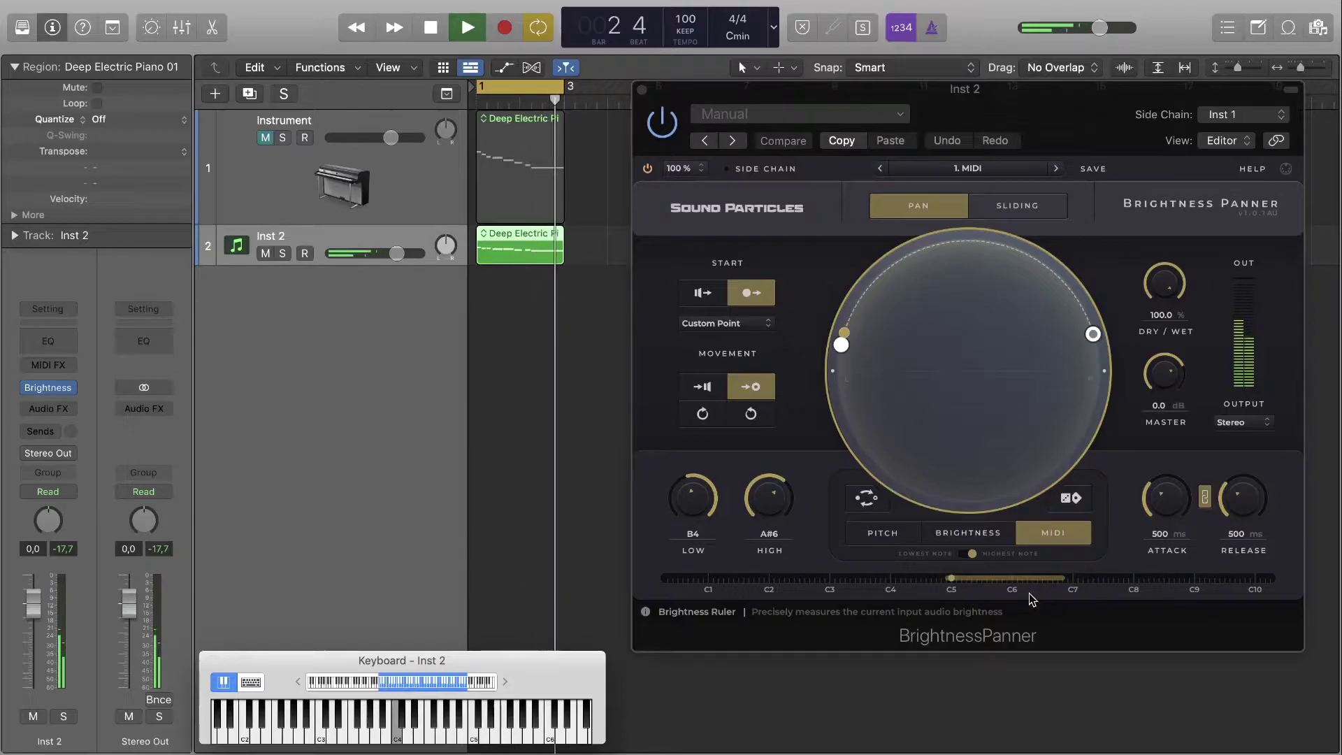
pyautogui.press('space')
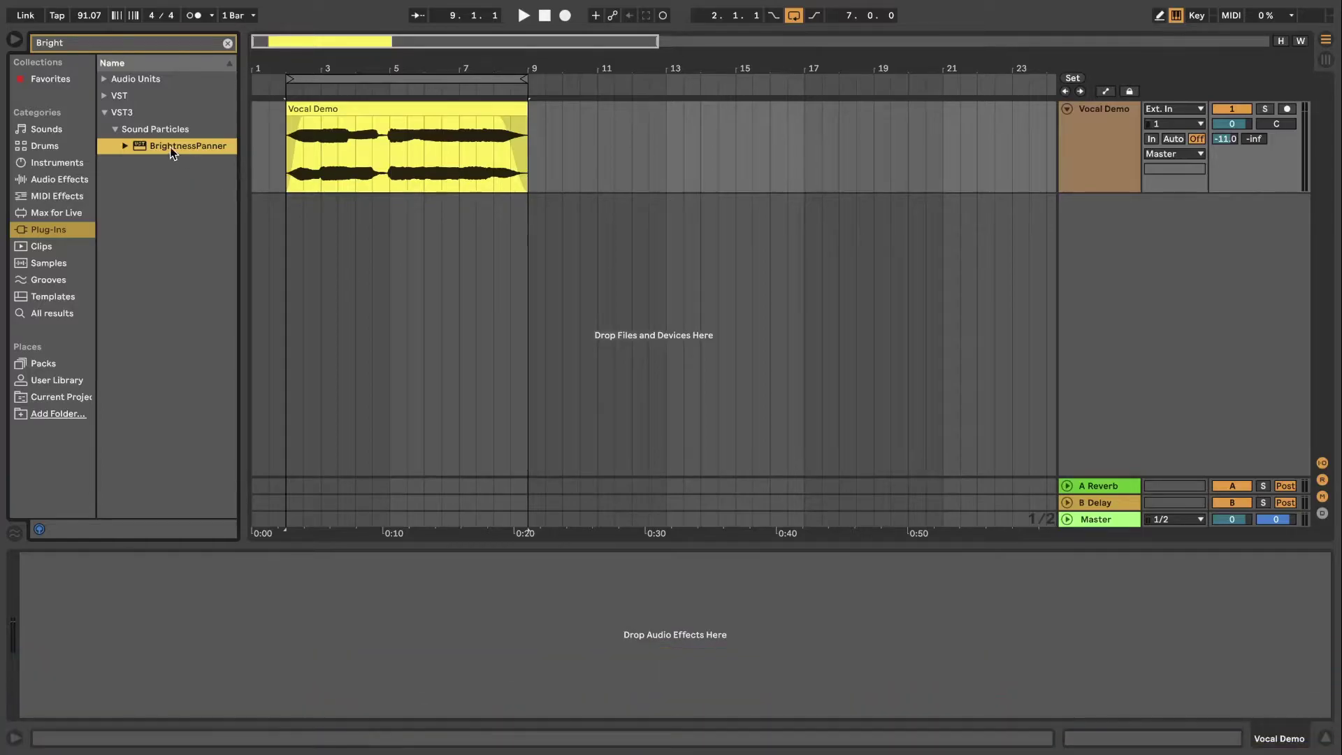
# - Add BrightnessPanner to Vocal Demo, switch it to MIDI, and load the 3.MIDI preset (C4–C5)
pyautogui.moveTo(170, 147); pyautogui.dragTo(156, 657)
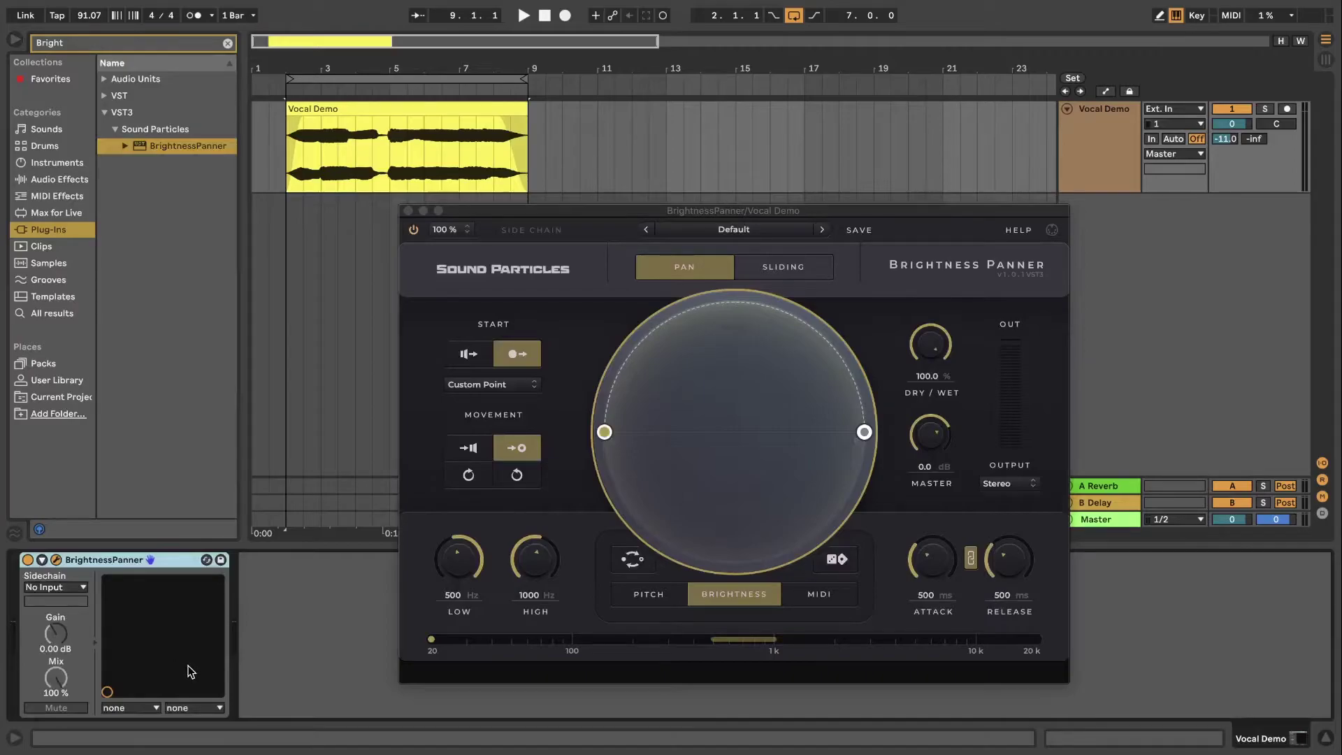
pyautogui.click(841, 604)
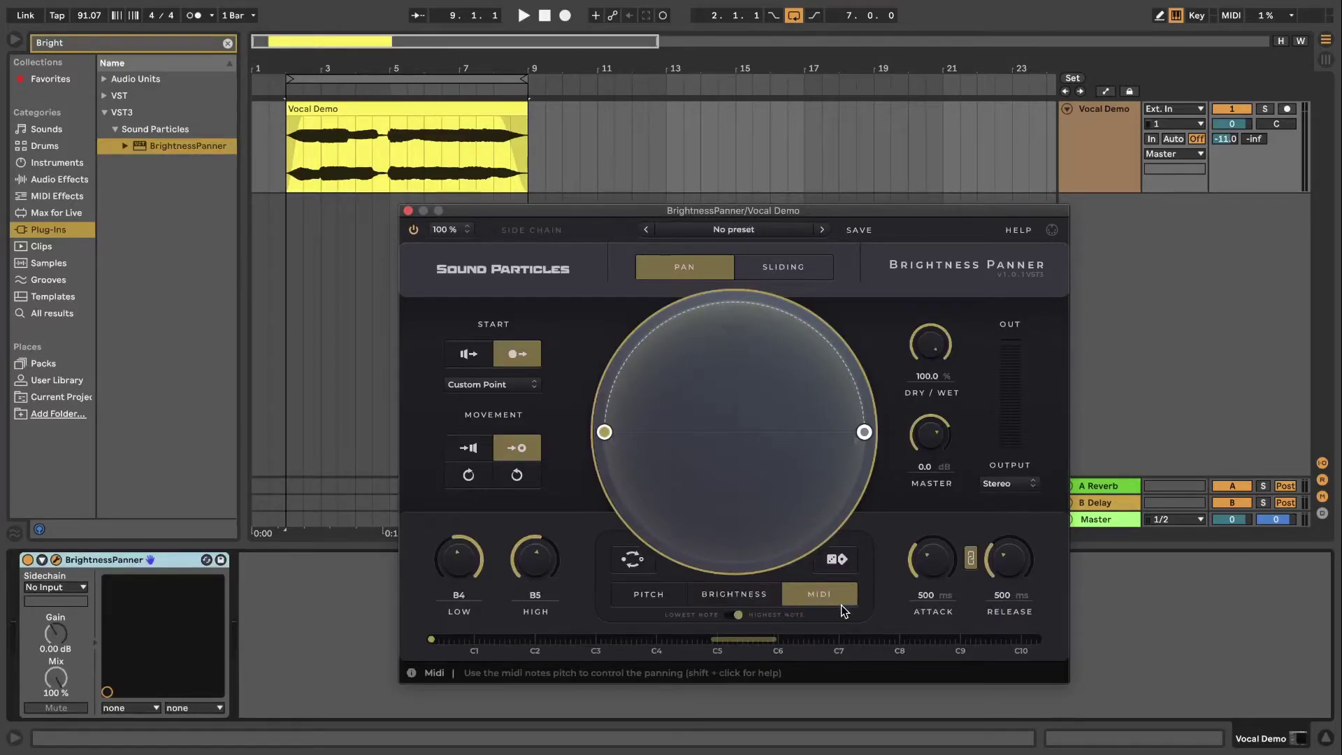
pyautogui.click(719, 233)
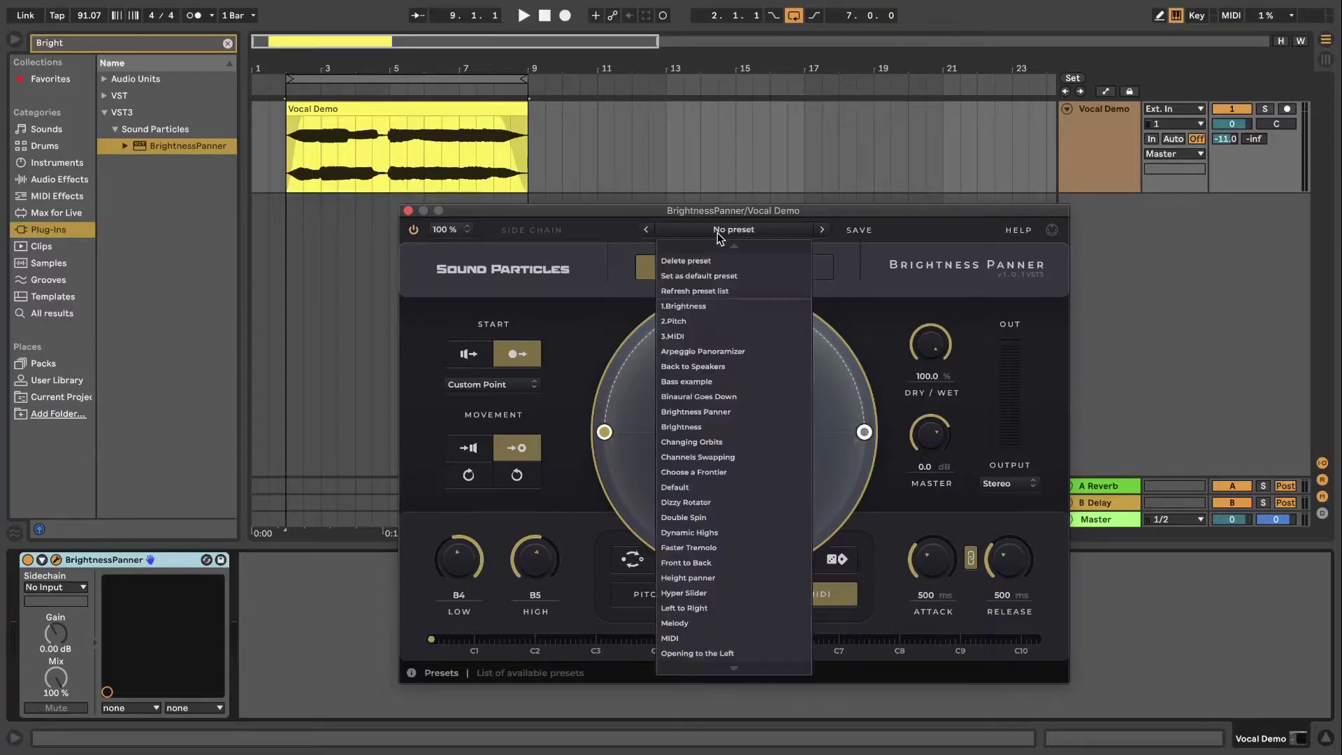
pyautogui.click(707, 336)
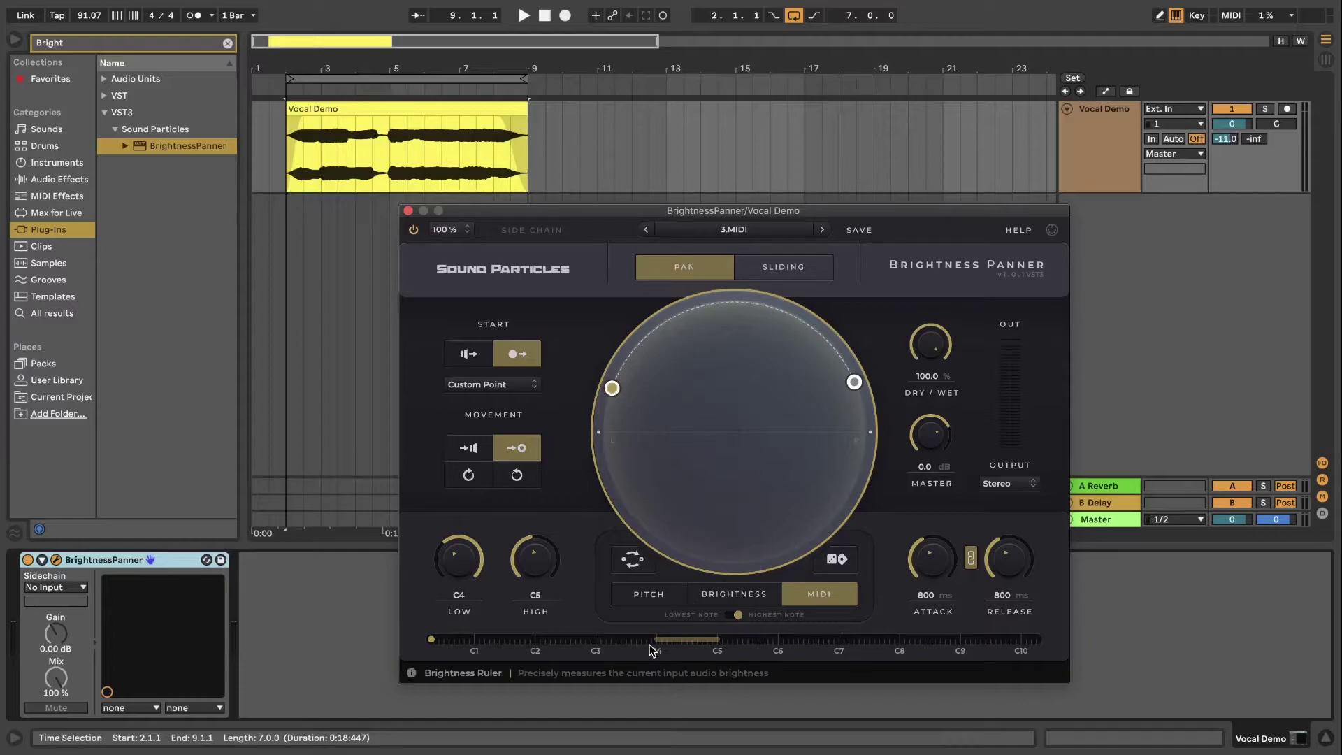
# - Insert a MIDI track with All Ins input and Vocal Demo / 1-BrightnessPanner output, and arm it
pyautogui.rightClick(1124, 233)
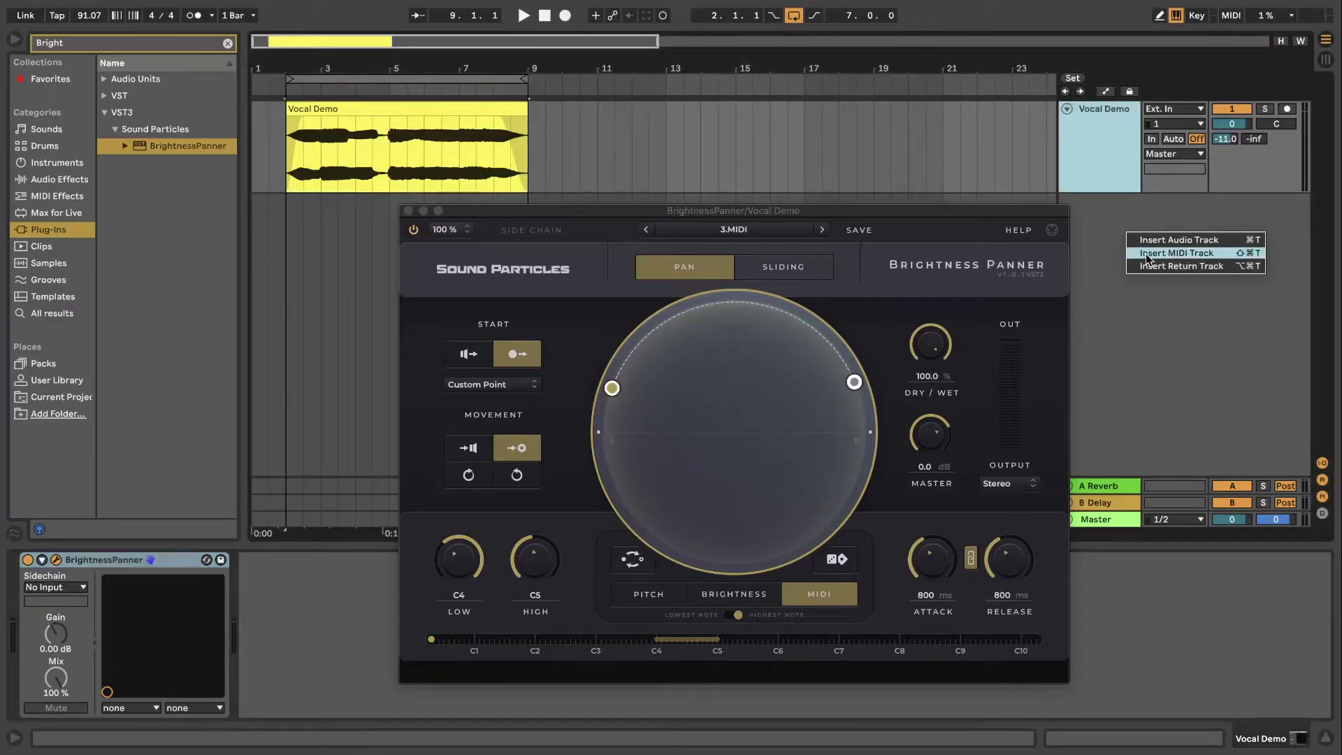
pyautogui.click(1146, 255)
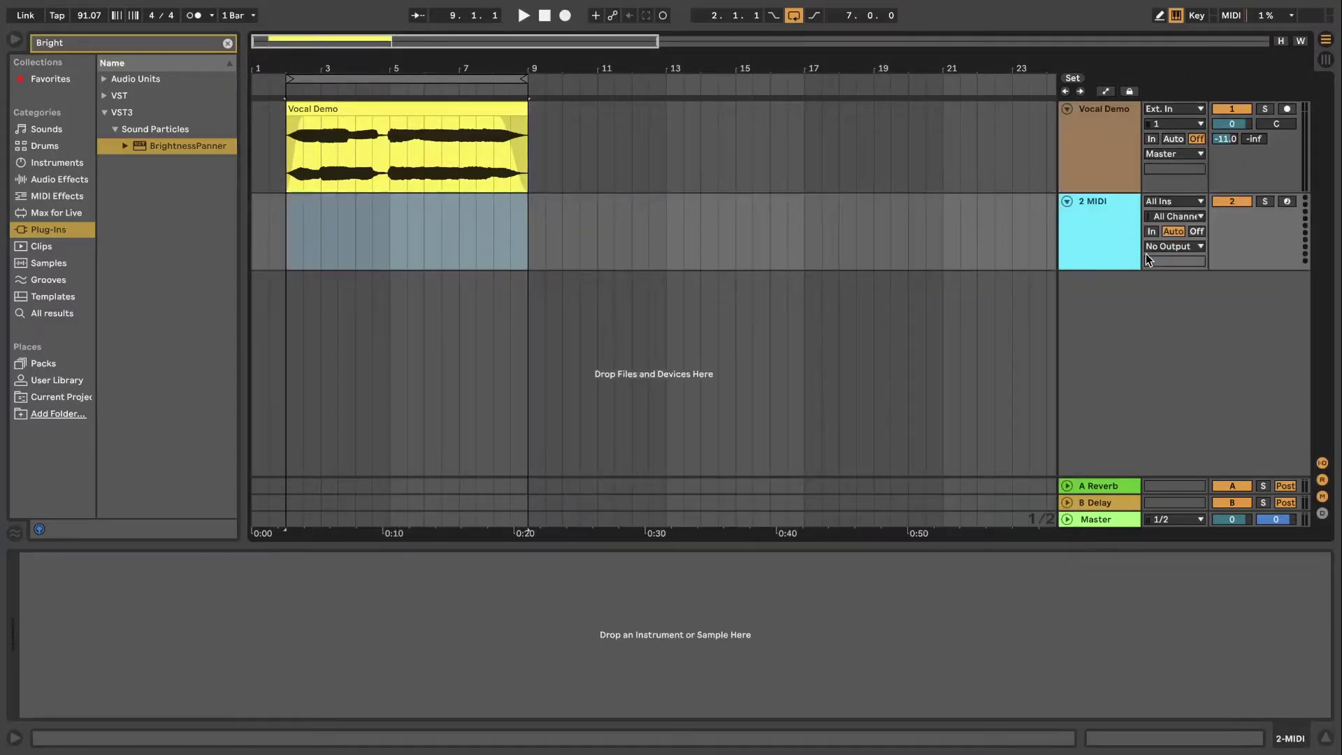
pyautogui.click(1172, 203)
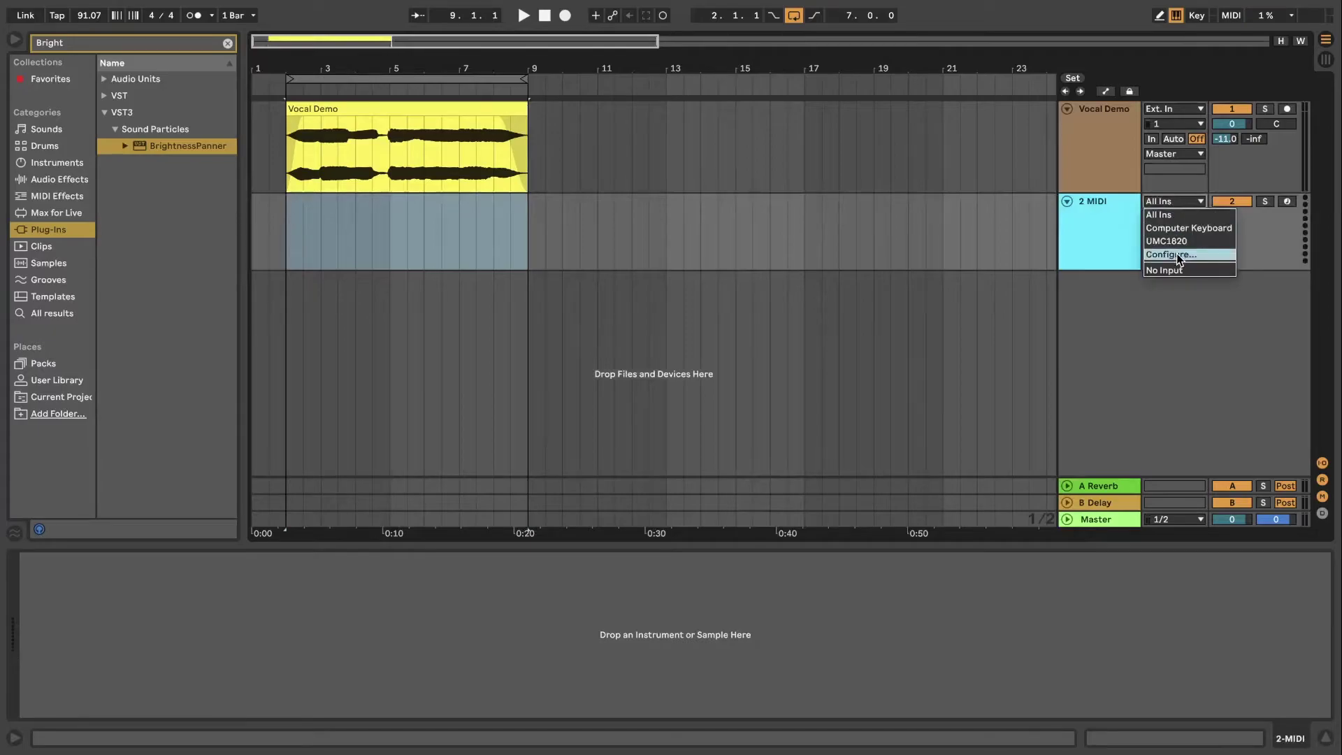
pyautogui.click(1183, 217)
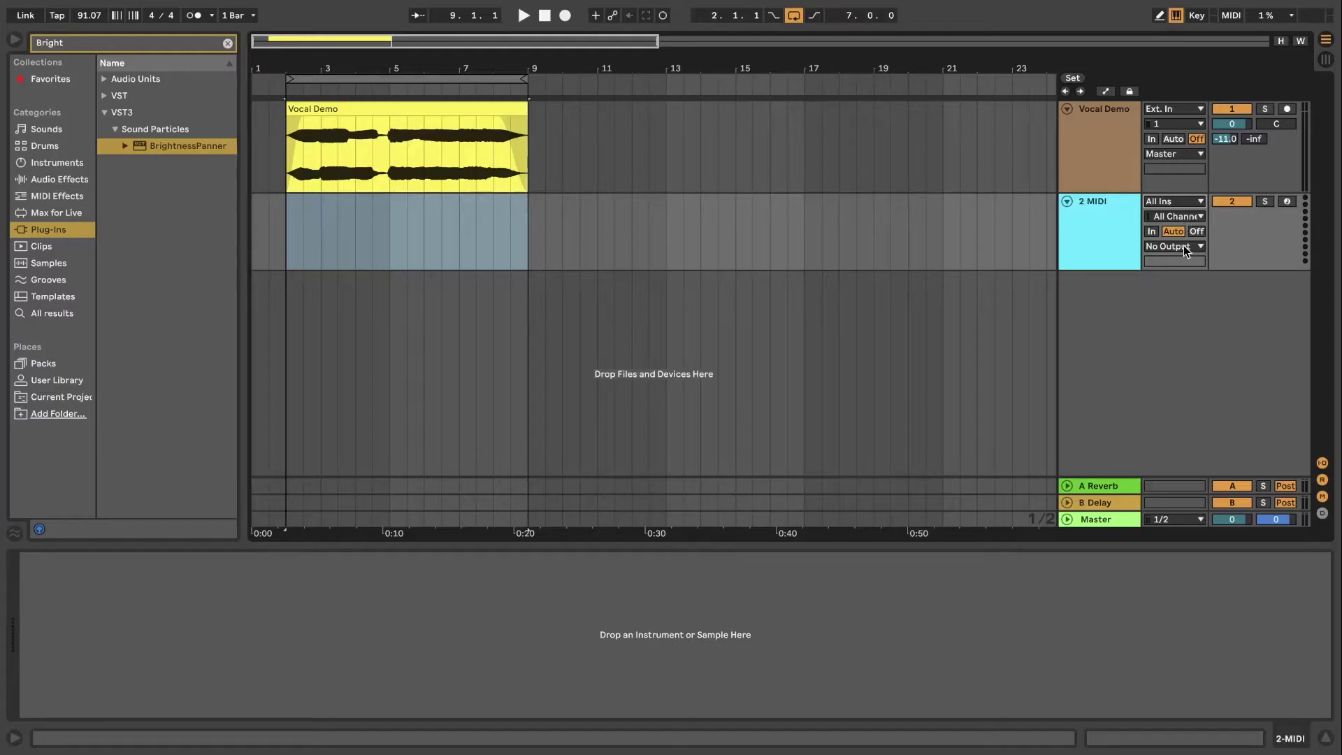
pyautogui.click(1185, 246)
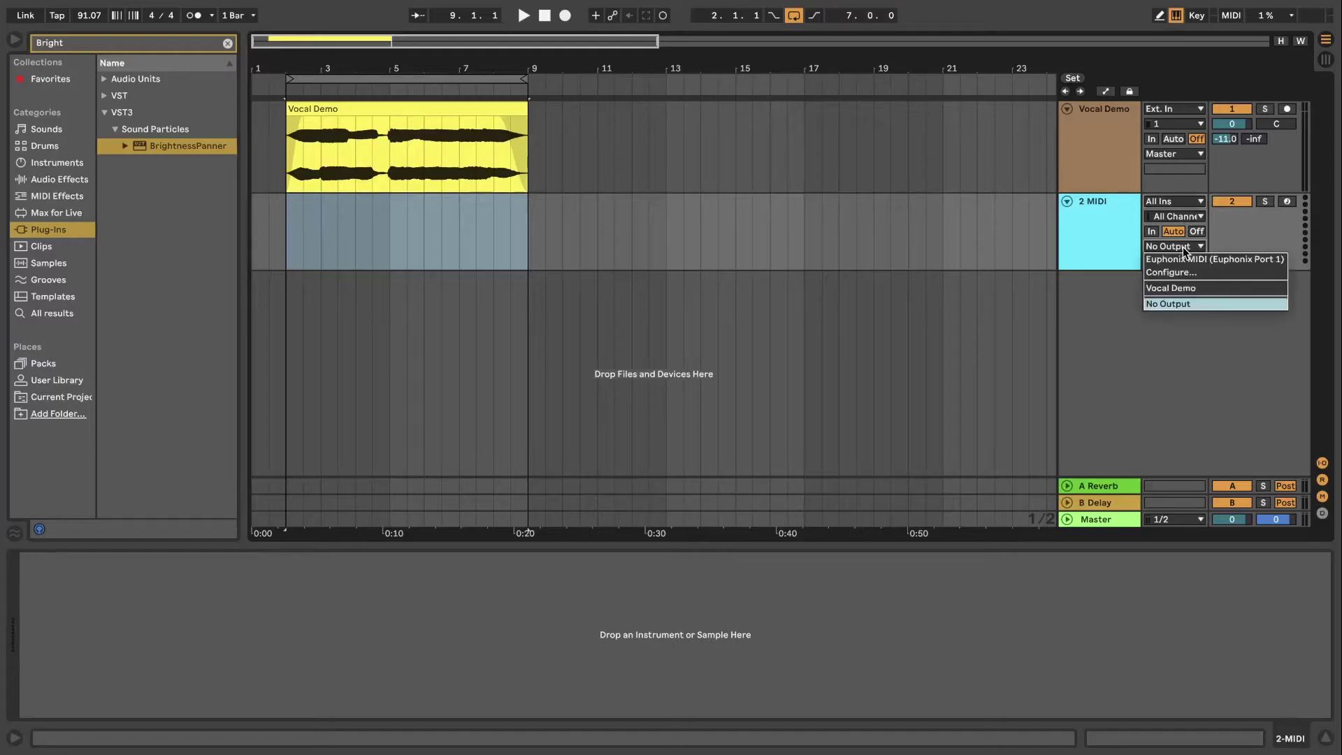
pyautogui.click(1196, 288)
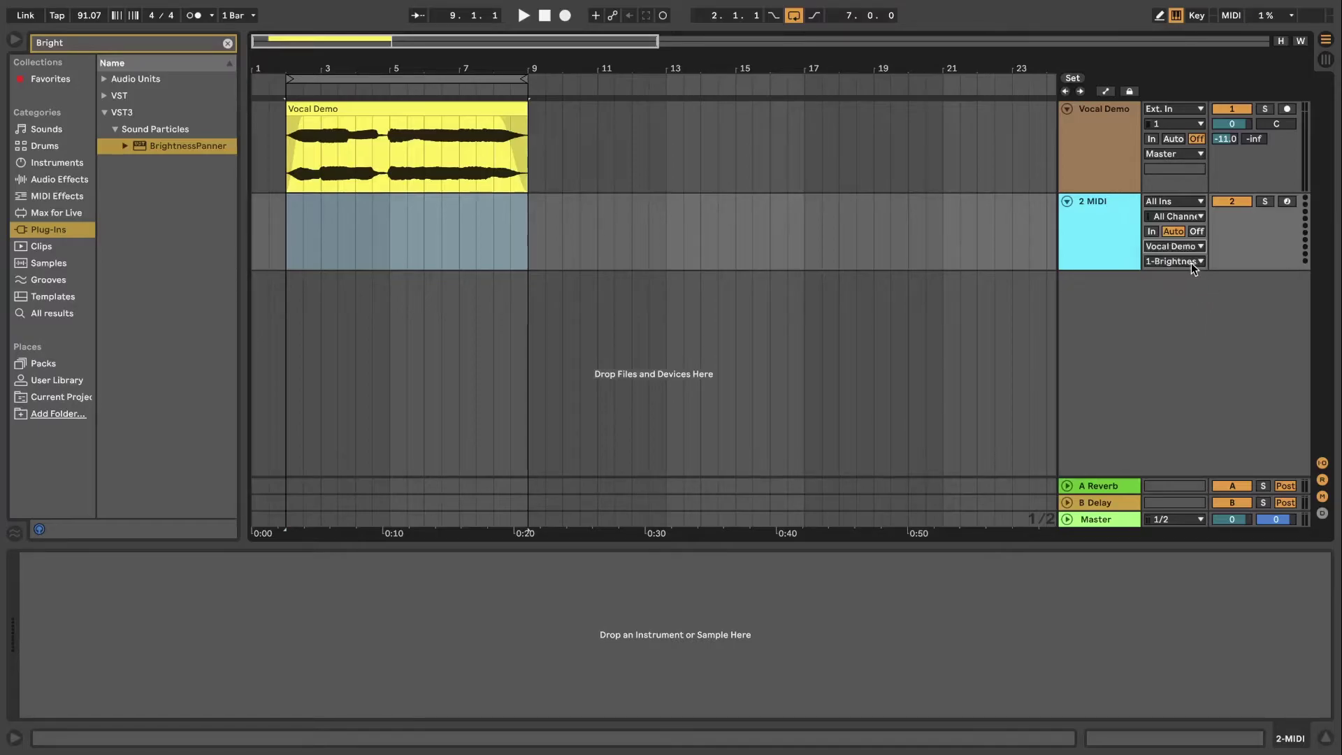
pyautogui.click(1190, 260)
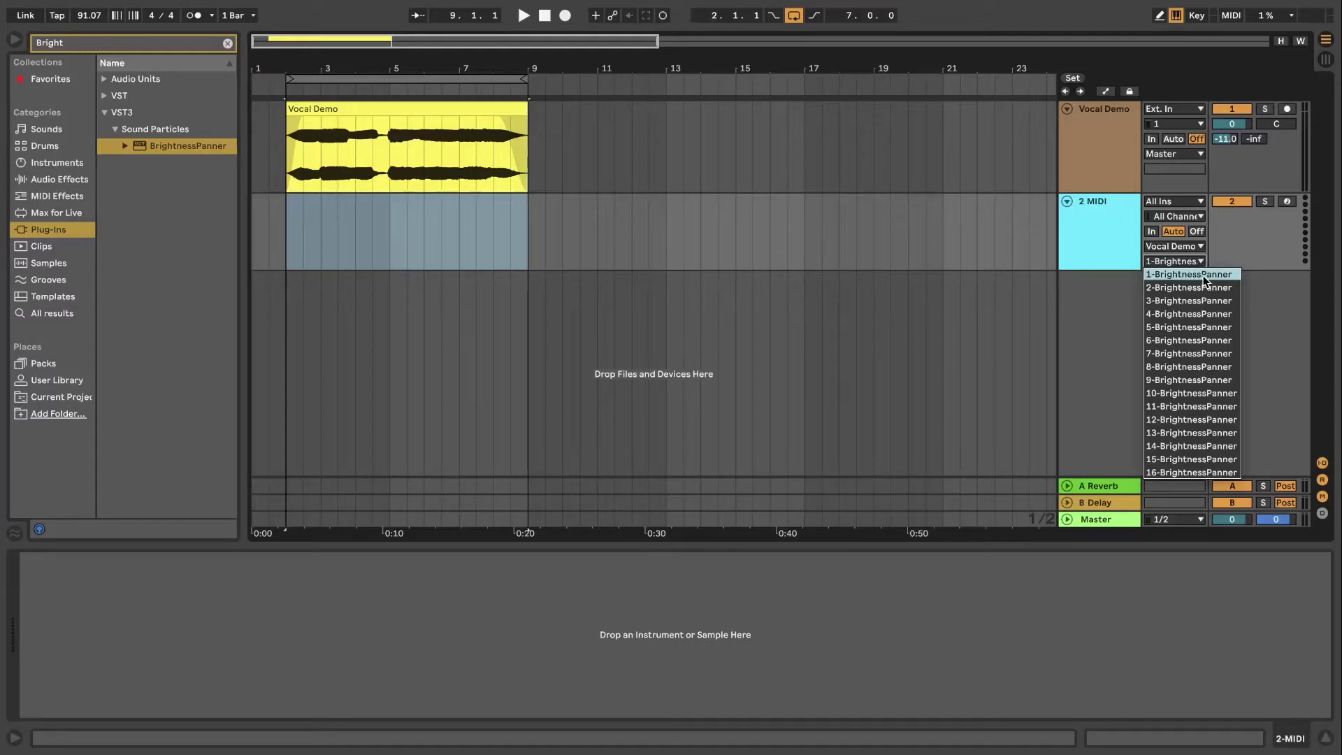
pyautogui.click(1203, 276)
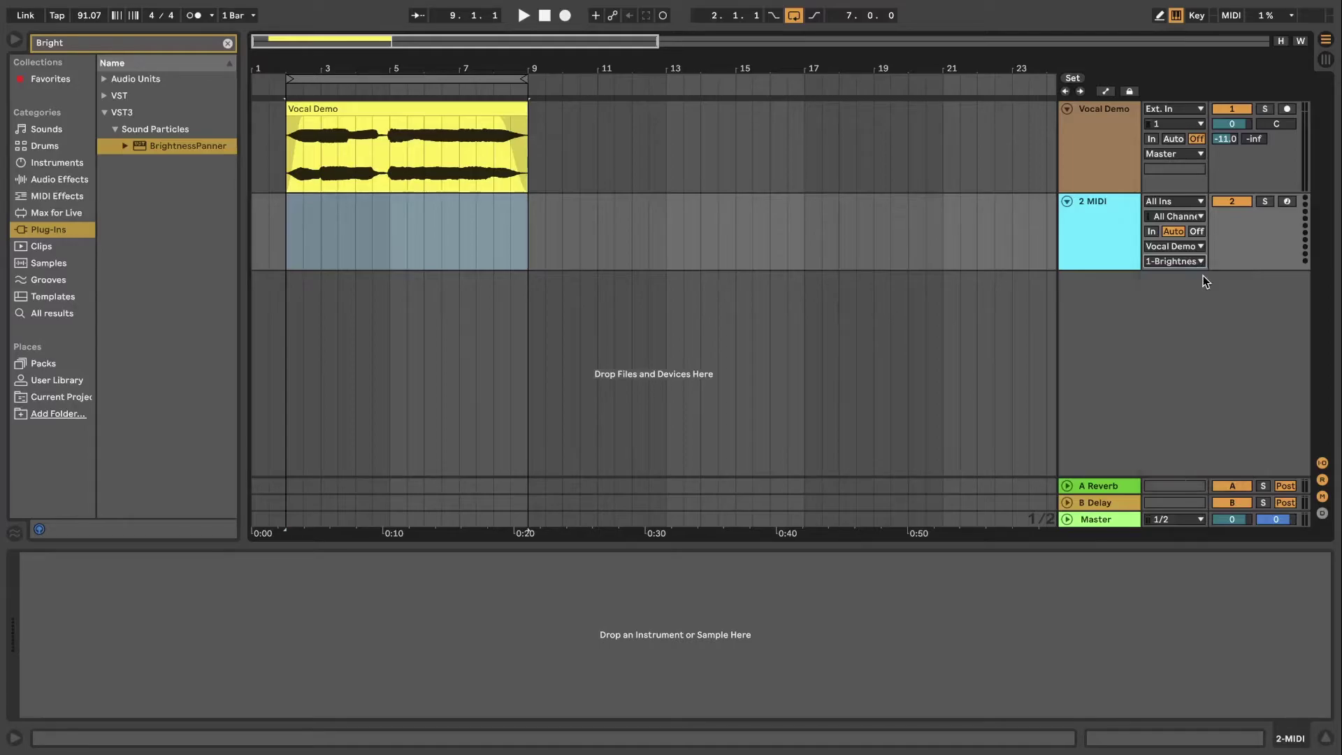
pyautogui.click(1288, 202)
# - Open Vocal Demo's BrightnessPanner and test the panning with notes H, K, J, D and A
pyautogui.click(1094, 158)
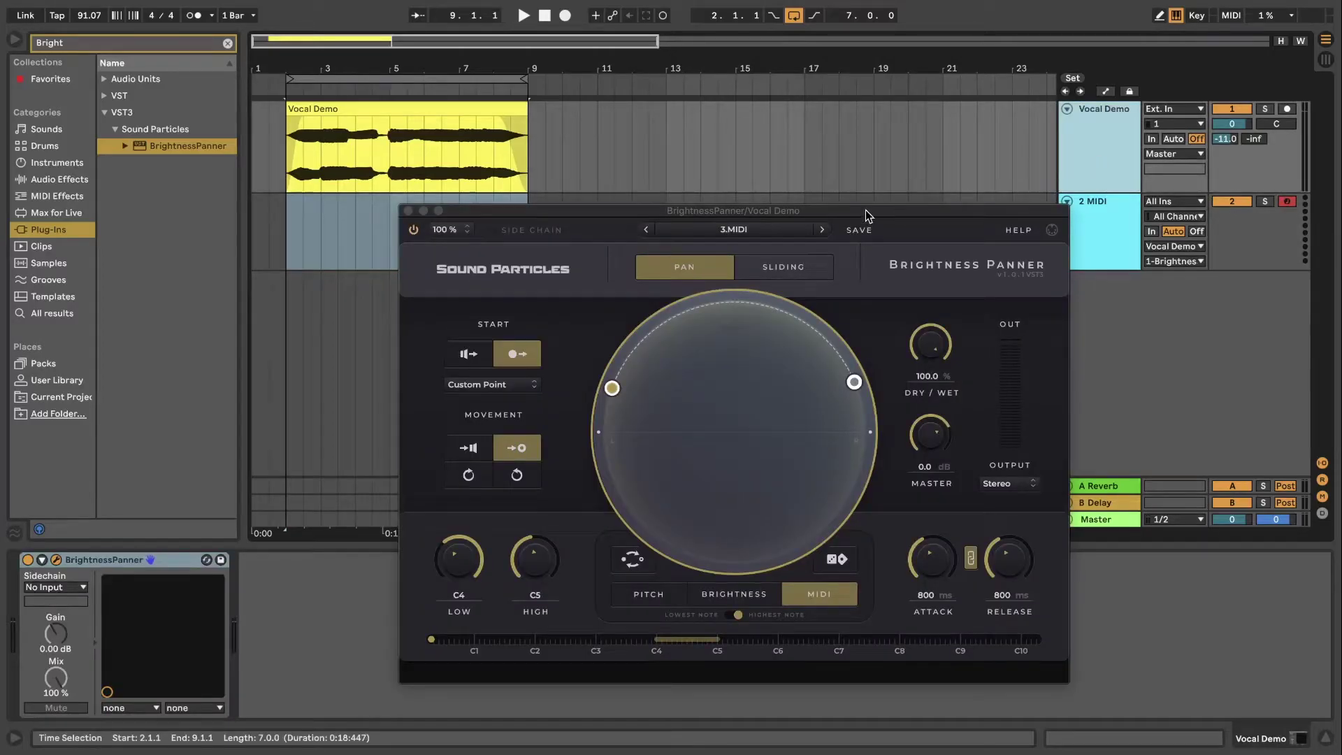
pyautogui.press('h')
pyautogui.press('k')
pyautogui.press('j')
pyautogui.press('d')
pyautogui.press('a')
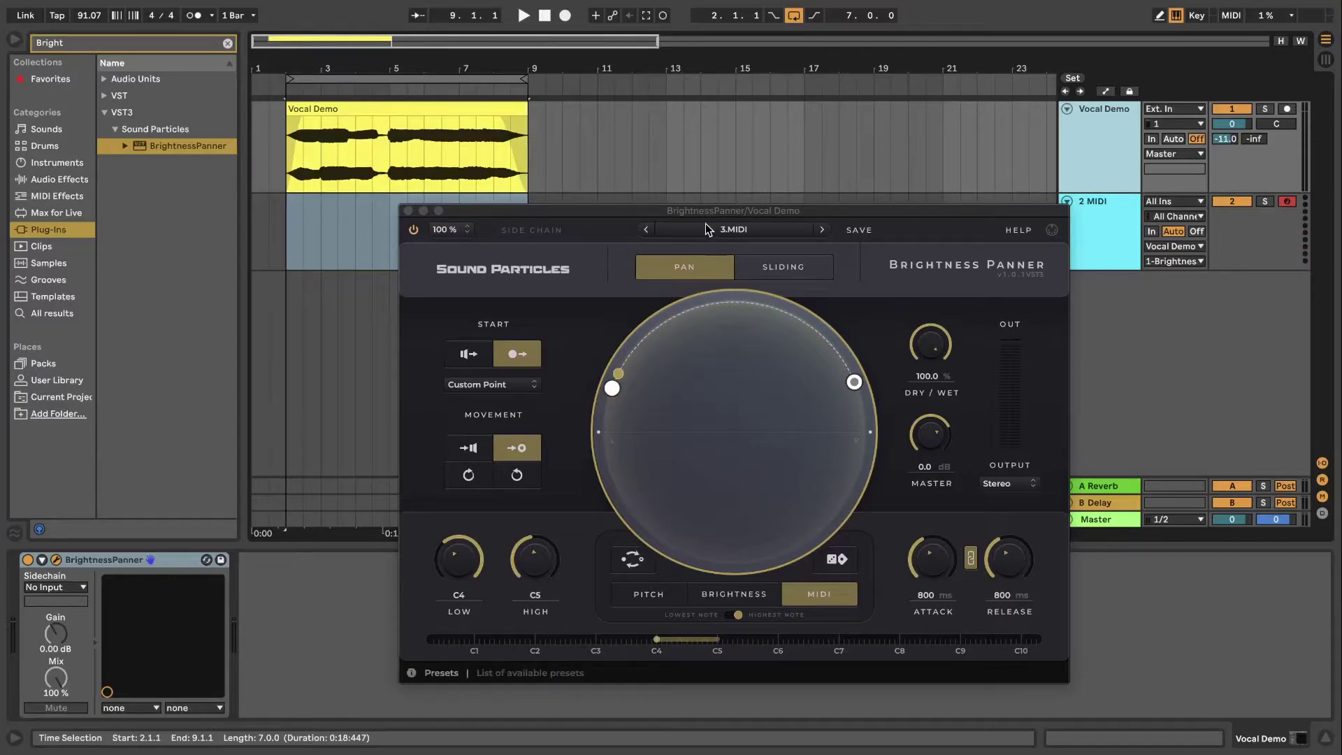
pyautogui.press('space')
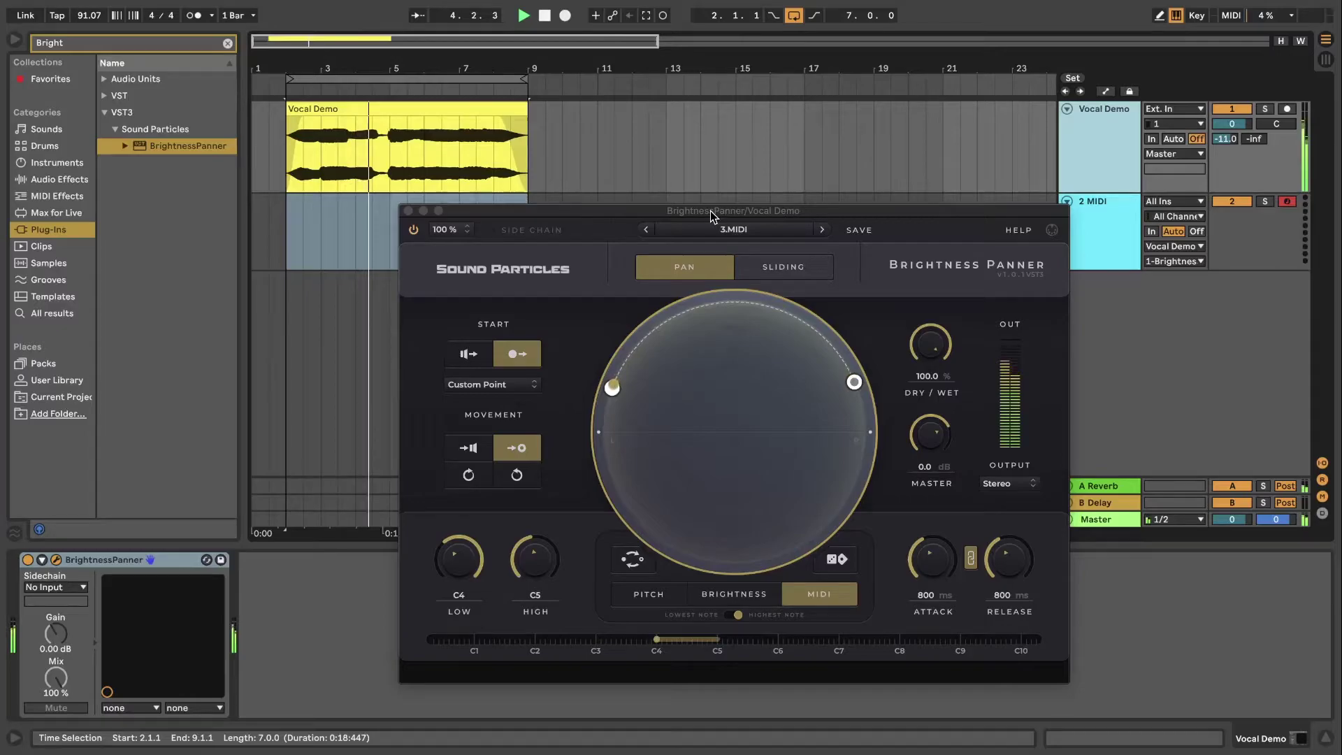
pyautogui.press('space')
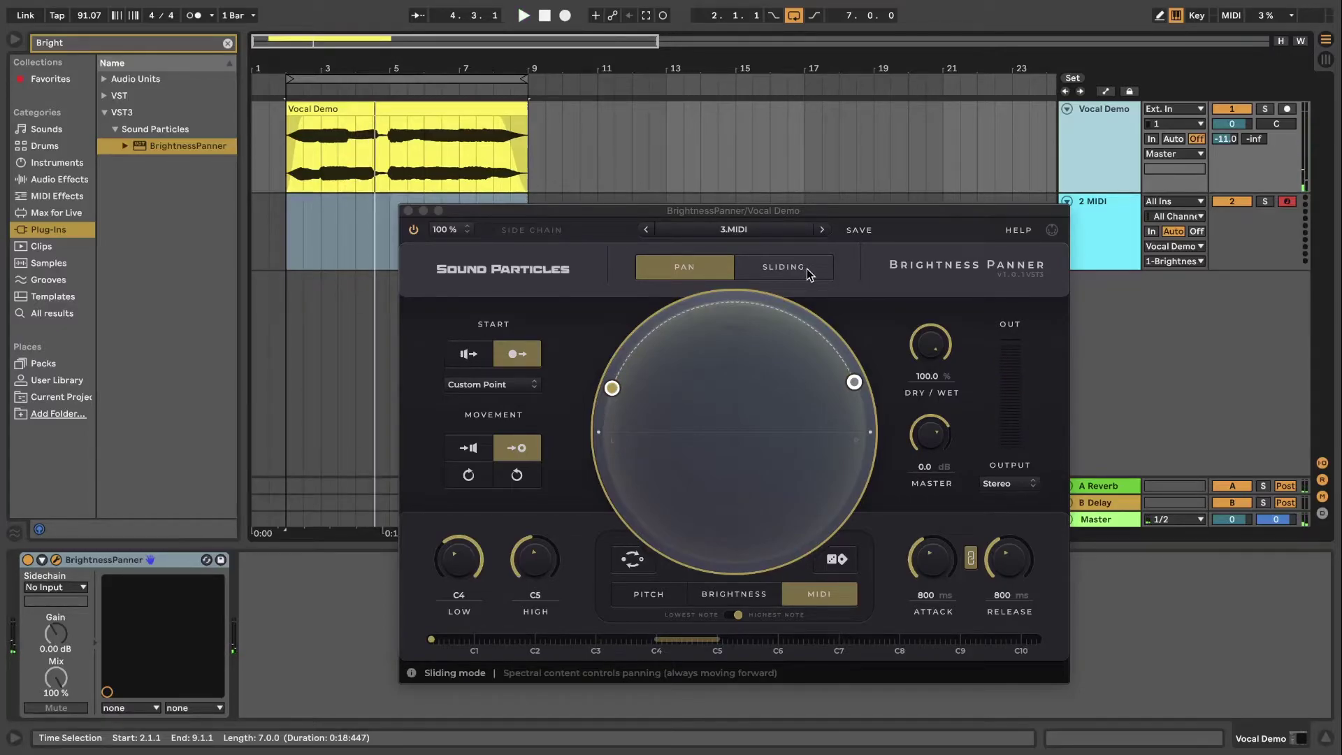
# - Record a MIDI clip on 2 MIDI, disarm it, and play Vocal Demo with BrightnessPanner open
pyautogui.click(566, 17)
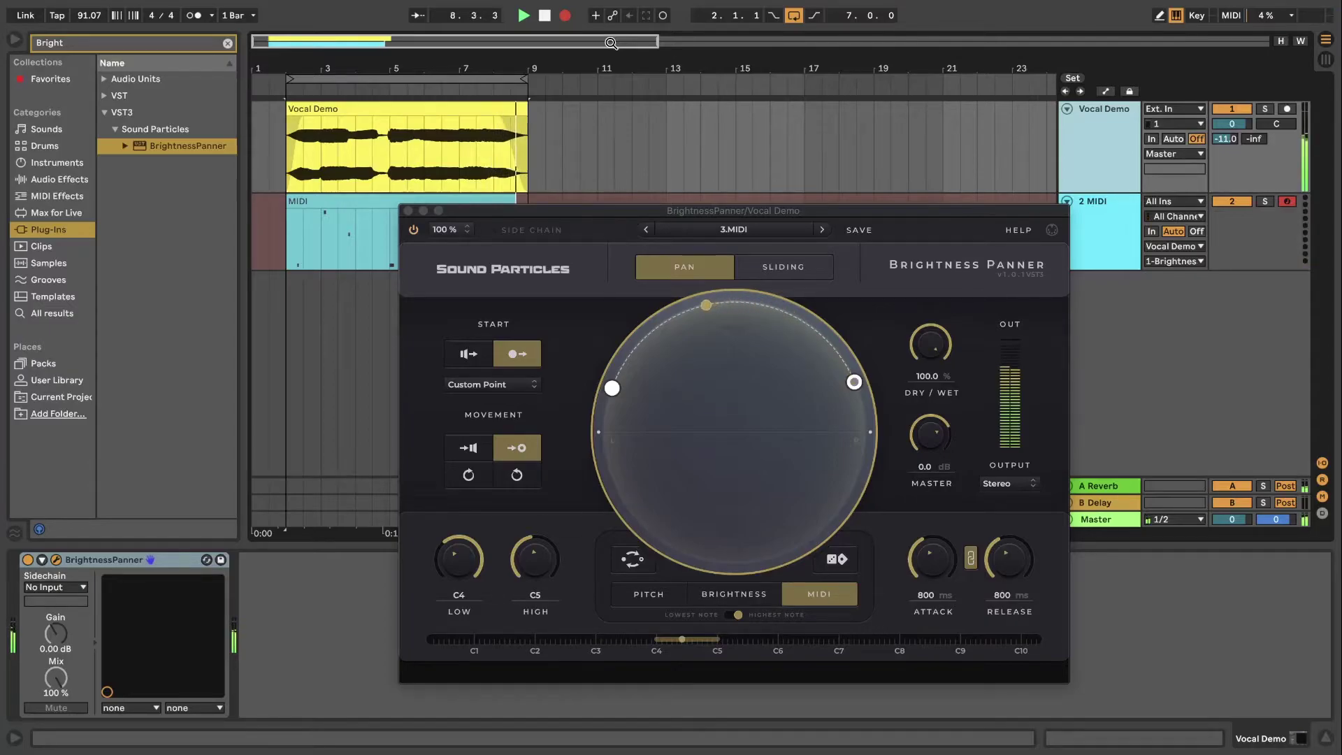
pyautogui.click(507, 202)
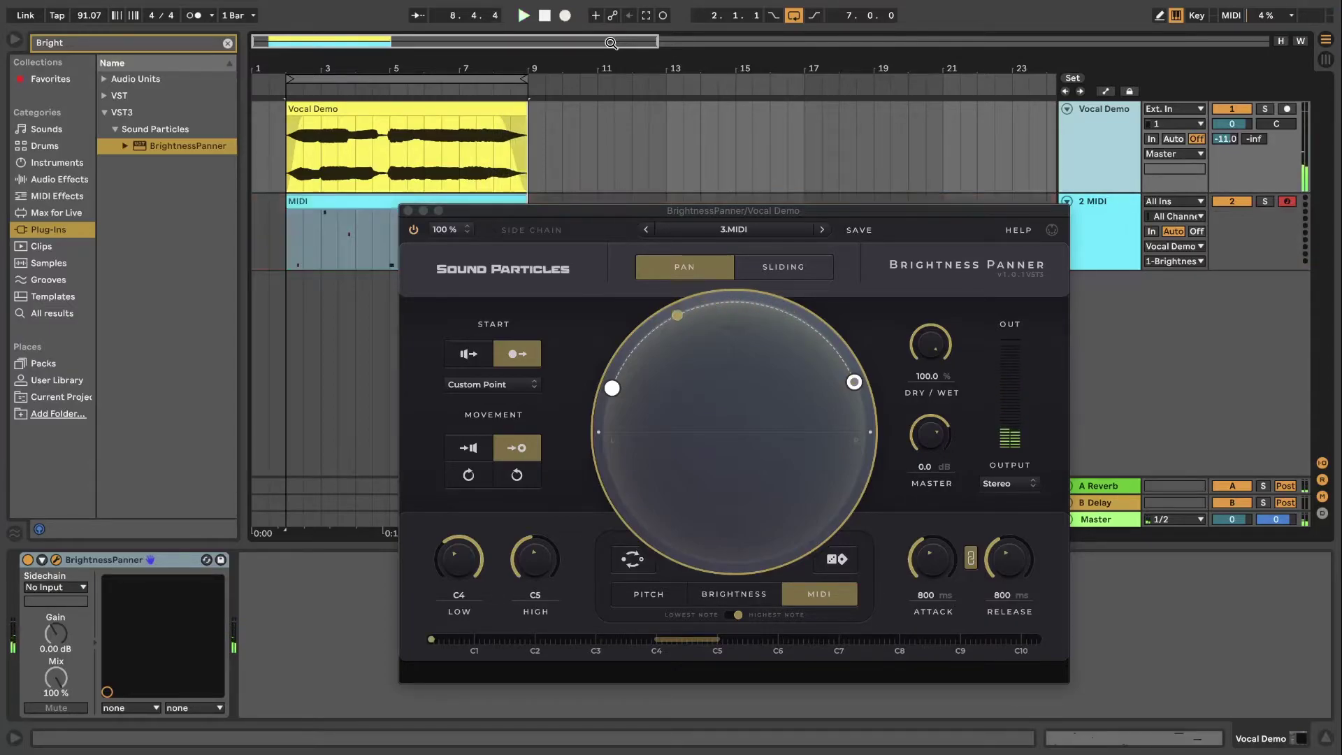
pyautogui.click(408, 210)
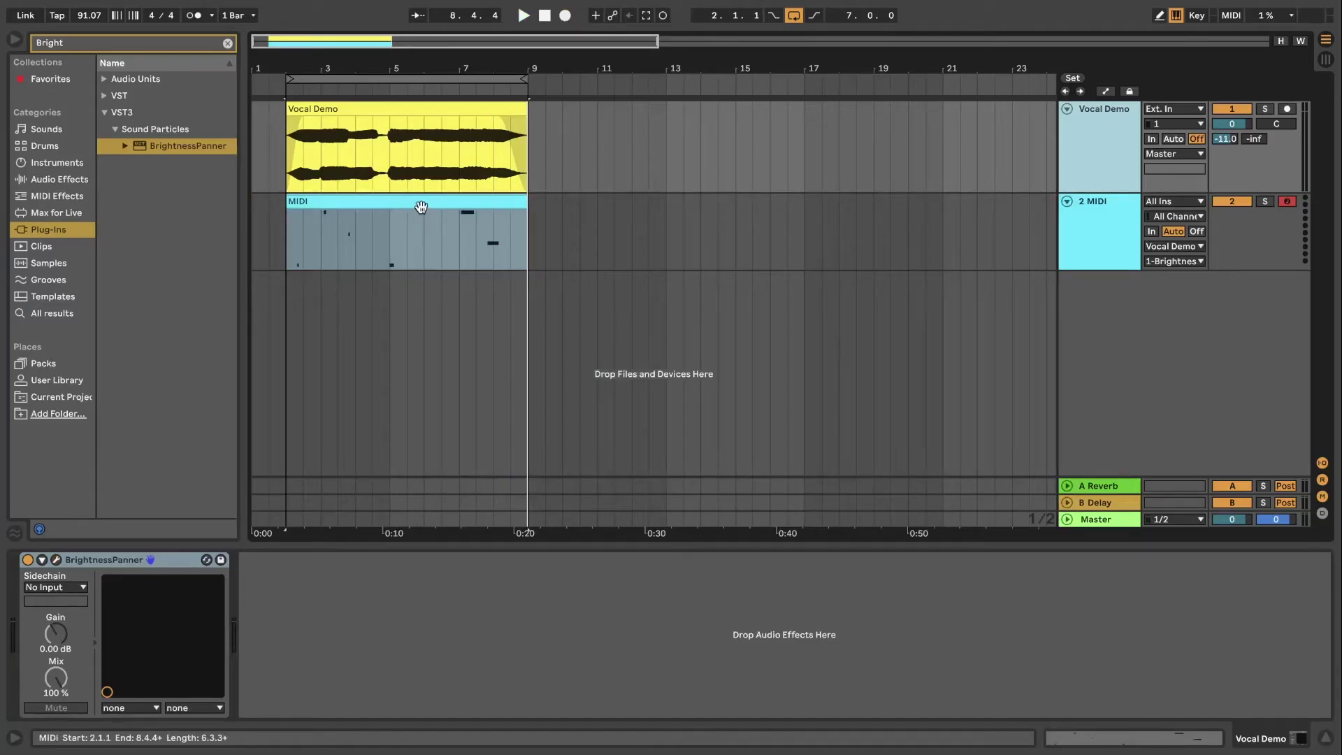
pyautogui.click(1099, 231)
pyautogui.click(1293, 204)
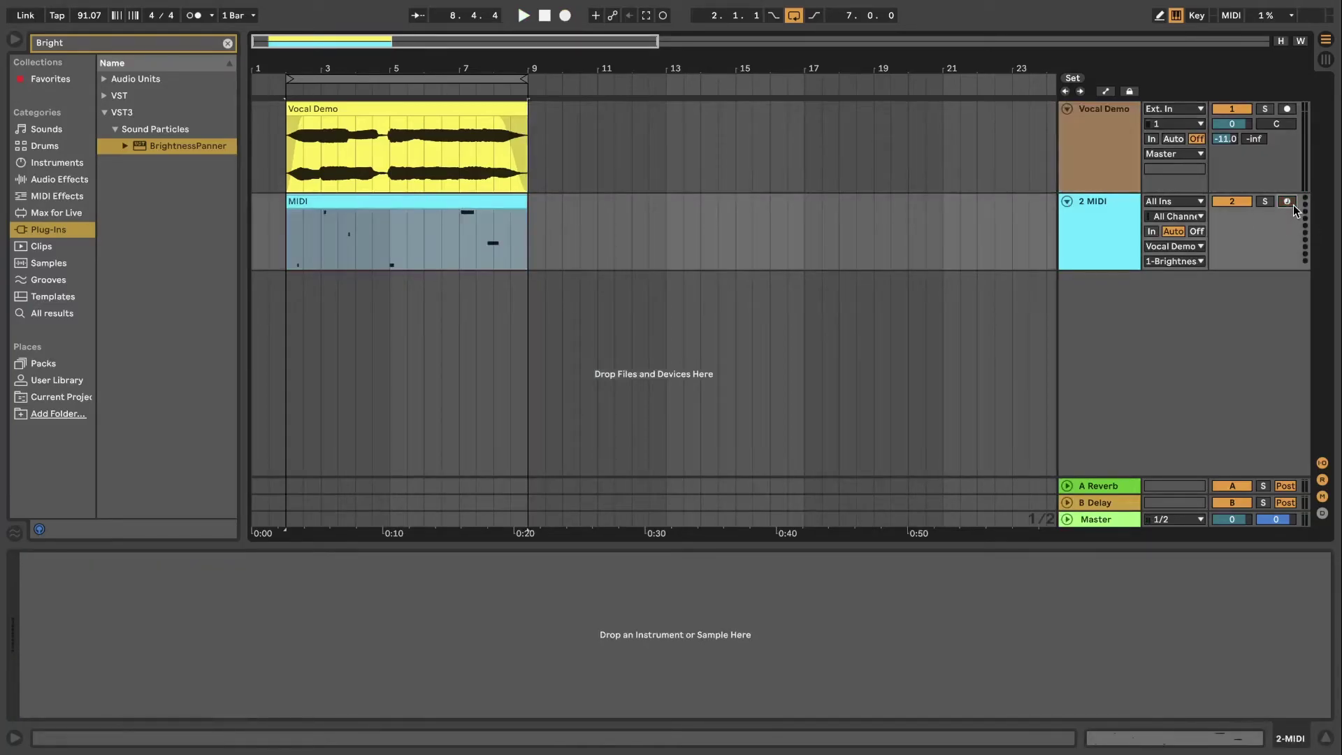
pyautogui.click(1088, 150)
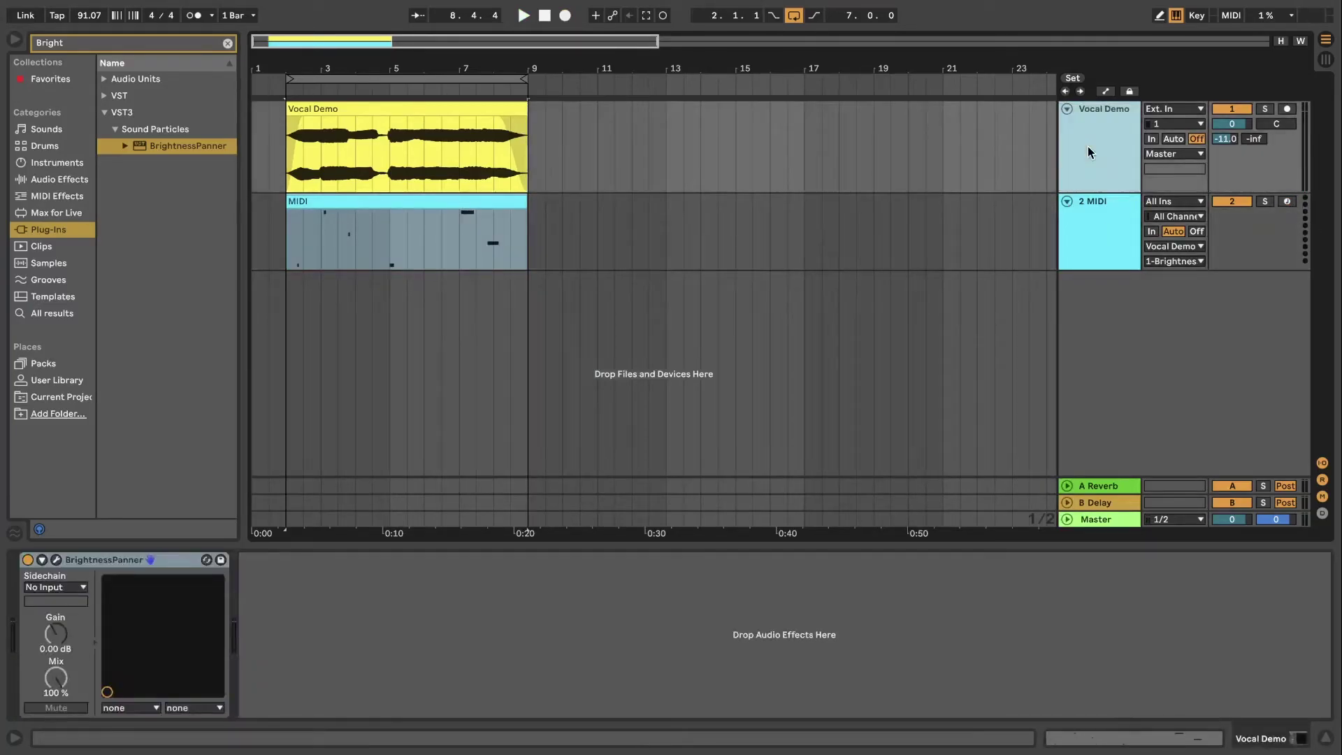
pyautogui.click(57, 559)
pyautogui.press('space')
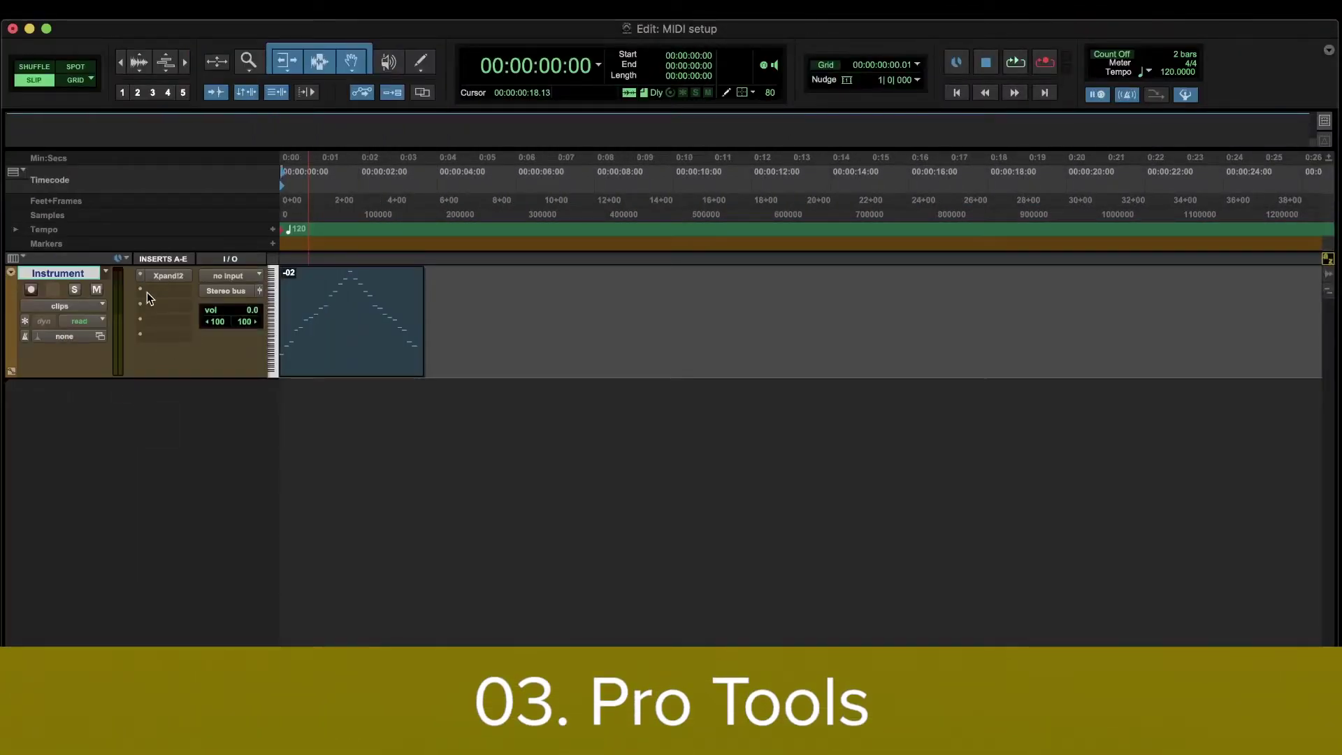
# - Insert BrightnessPanner on the Instrument track via a 'bri' search and switch it to MIDI analysis
pyautogui.click(146, 293)
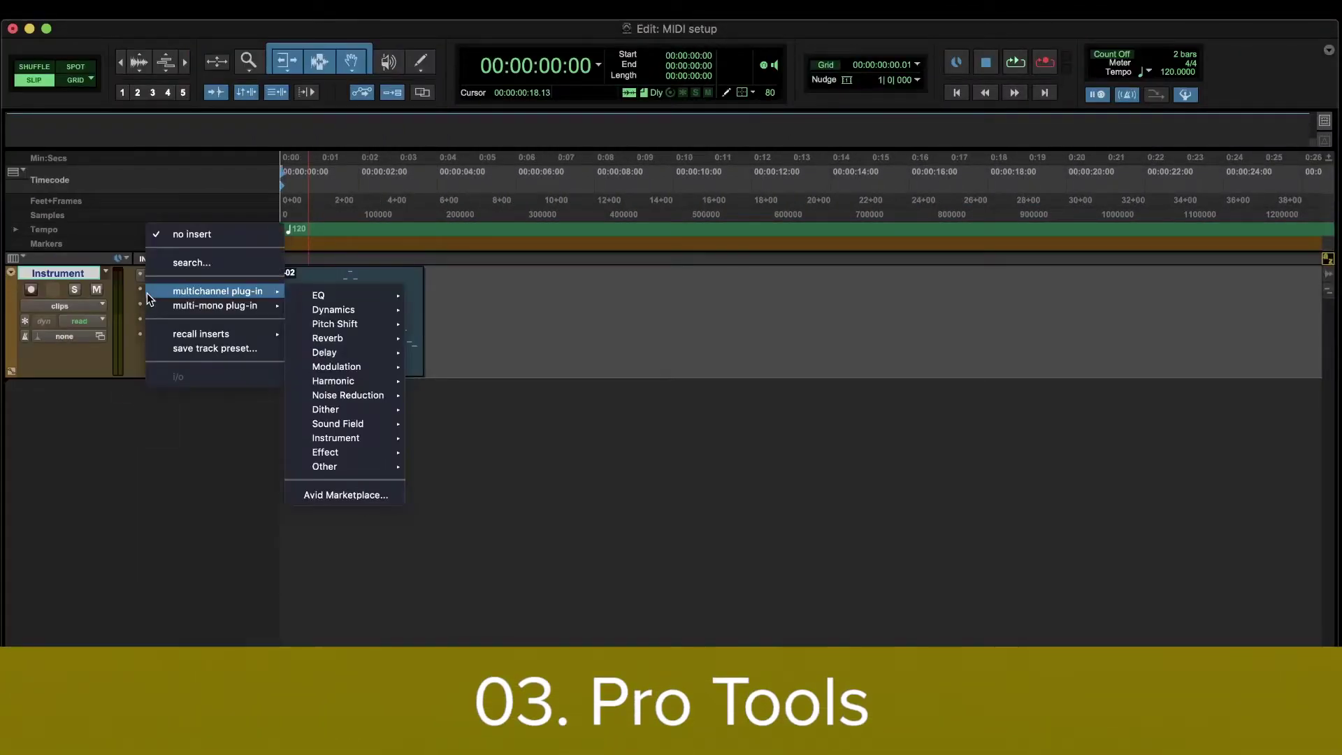
pyautogui.press('Escape')
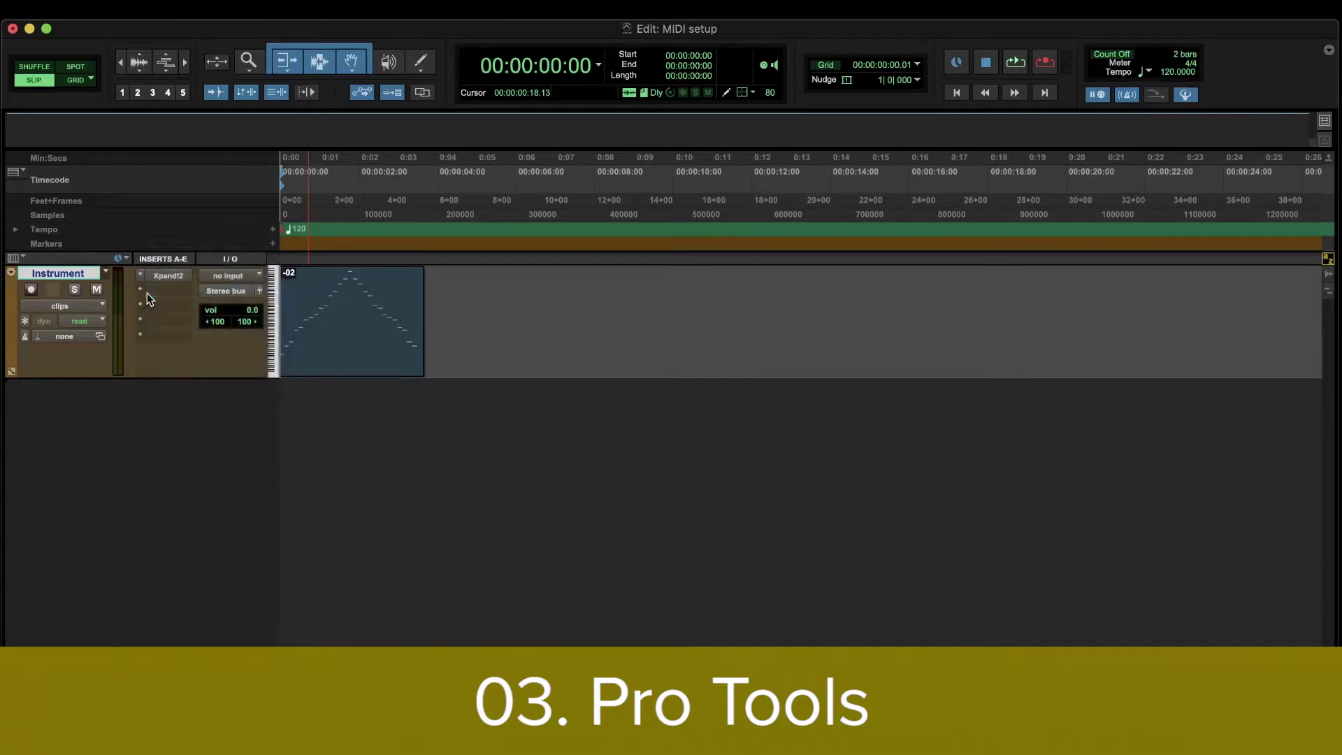
pyautogui.click(146, 292)
pyautogui.write('bri')
pyautogui.press('Return')
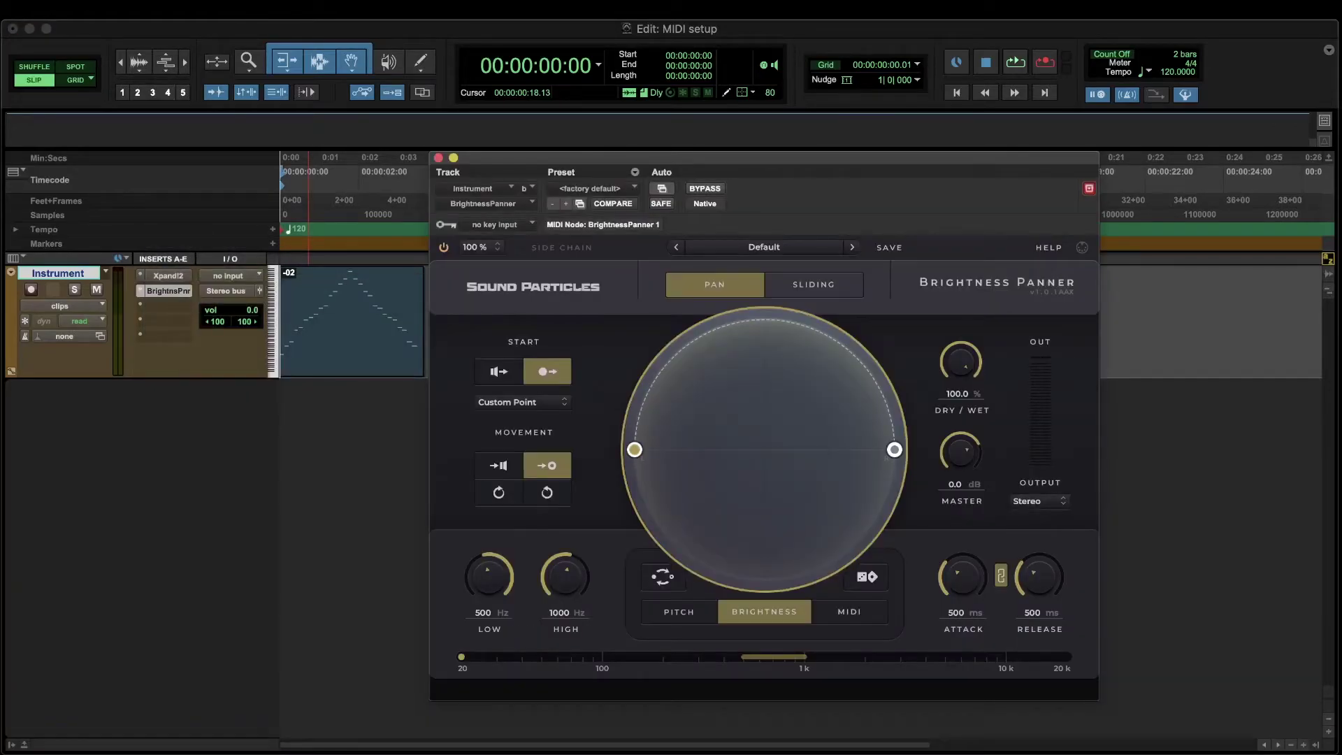
pyautogui.click(876, 623)
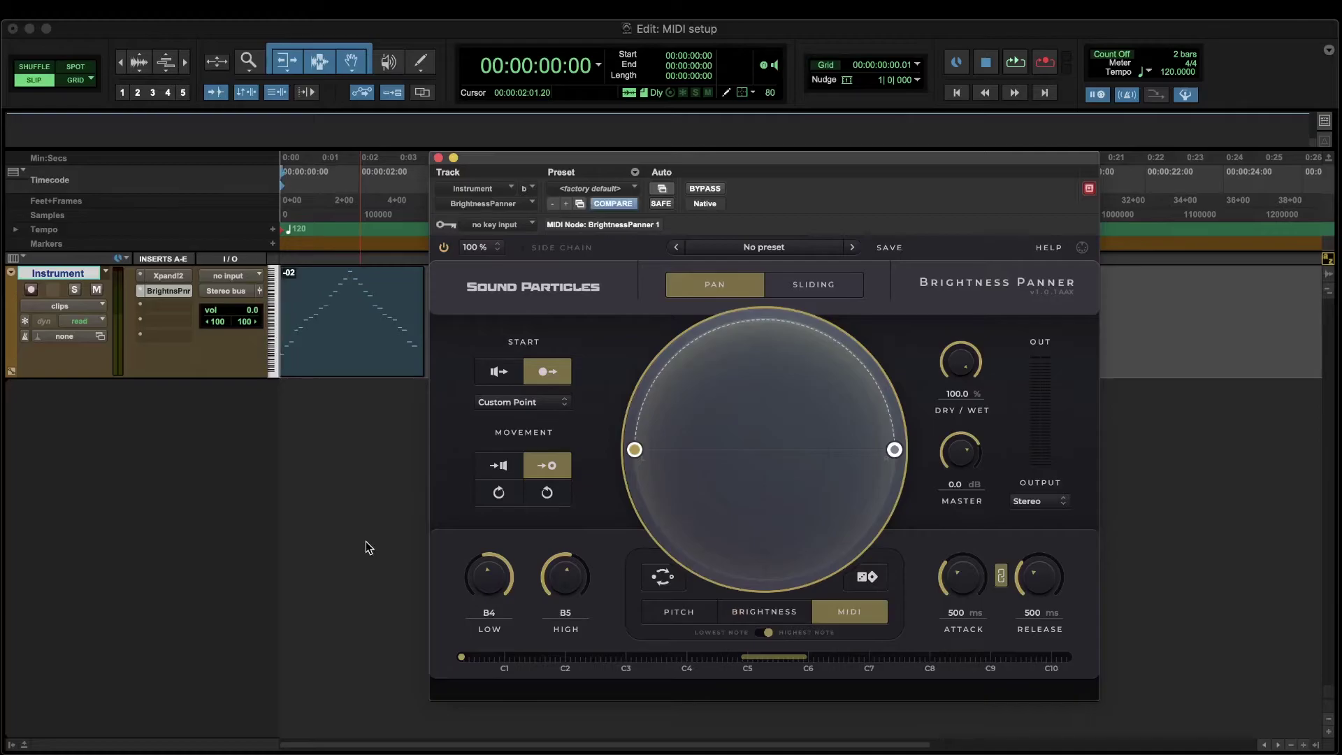
# - Create a new MIDI track, MIDI 1, and set its input to all channels
pyautogui.press('super+shift+n')
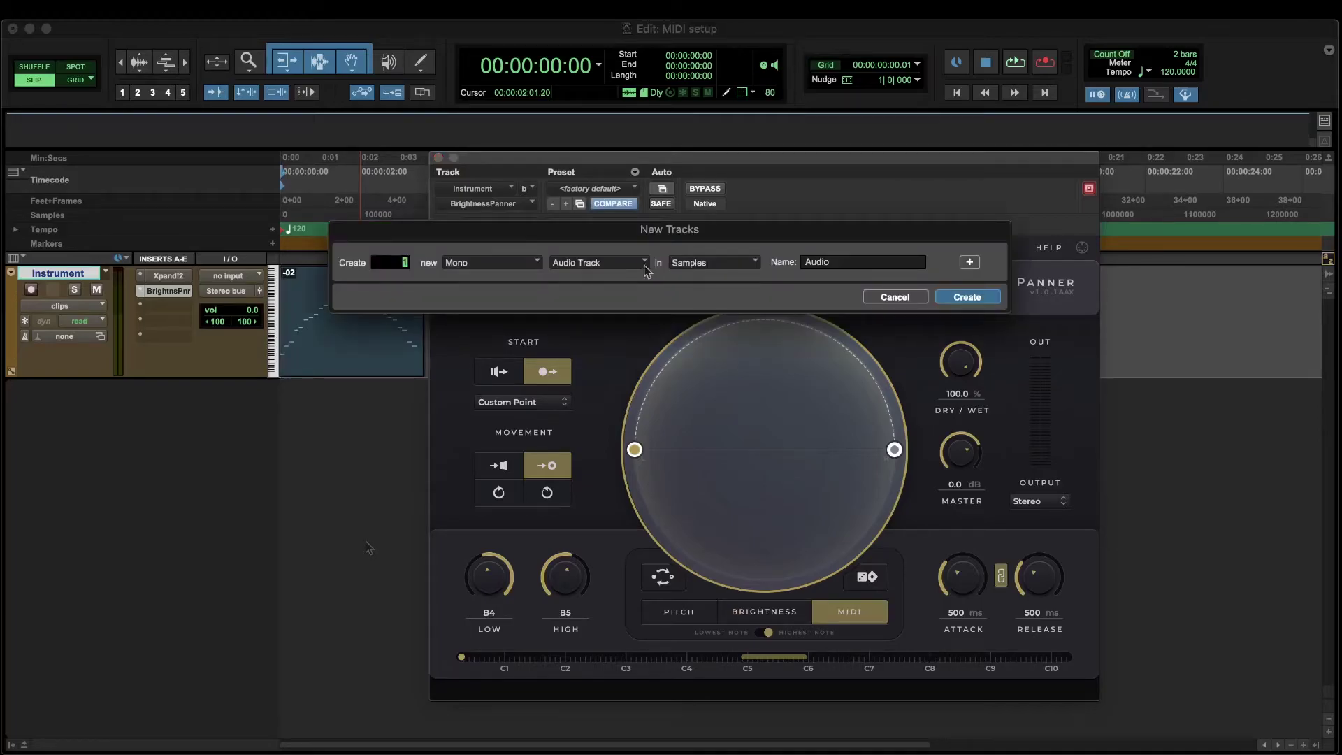
pyautogui.click(621, 264)
pyautogui.click(594, 320)
pyautogui.press('Return')
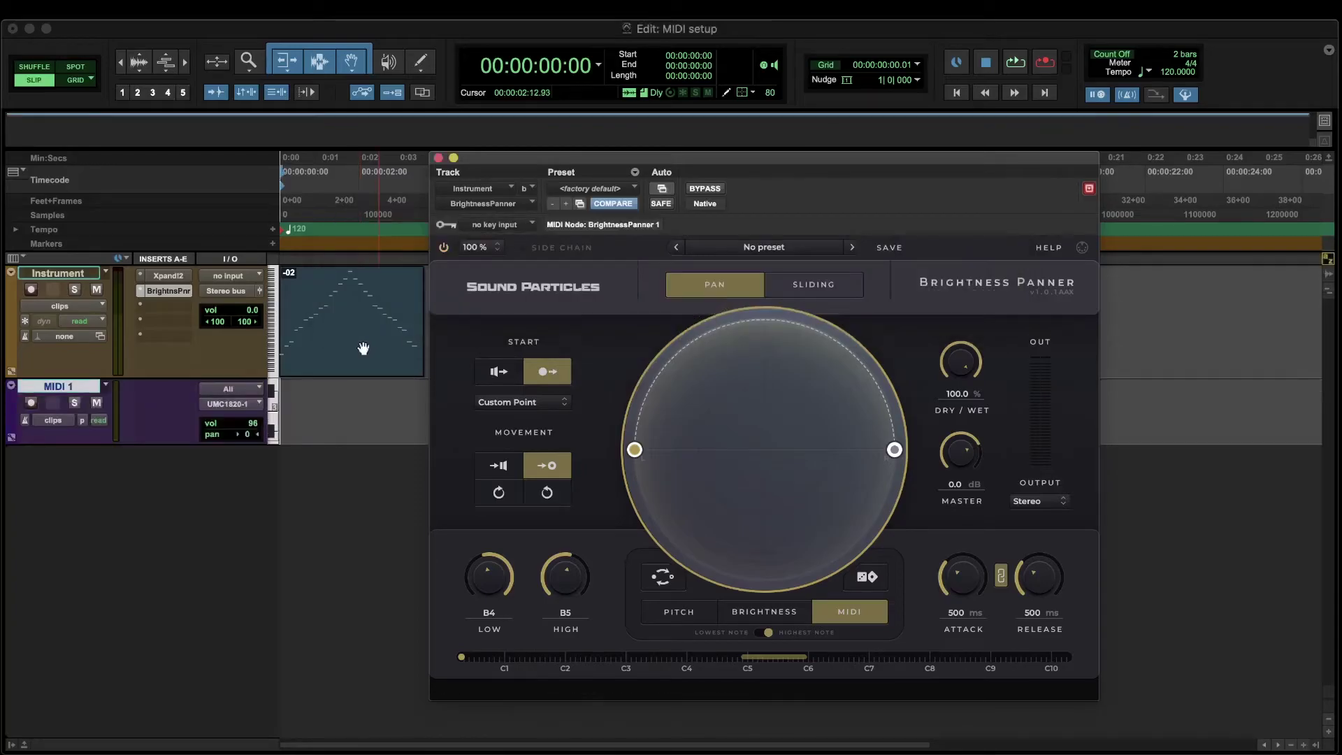
pyautogui.click(206, 393)
pyautogui.moveTo(242, 423)
pyautogui.moveTo(344, 456)
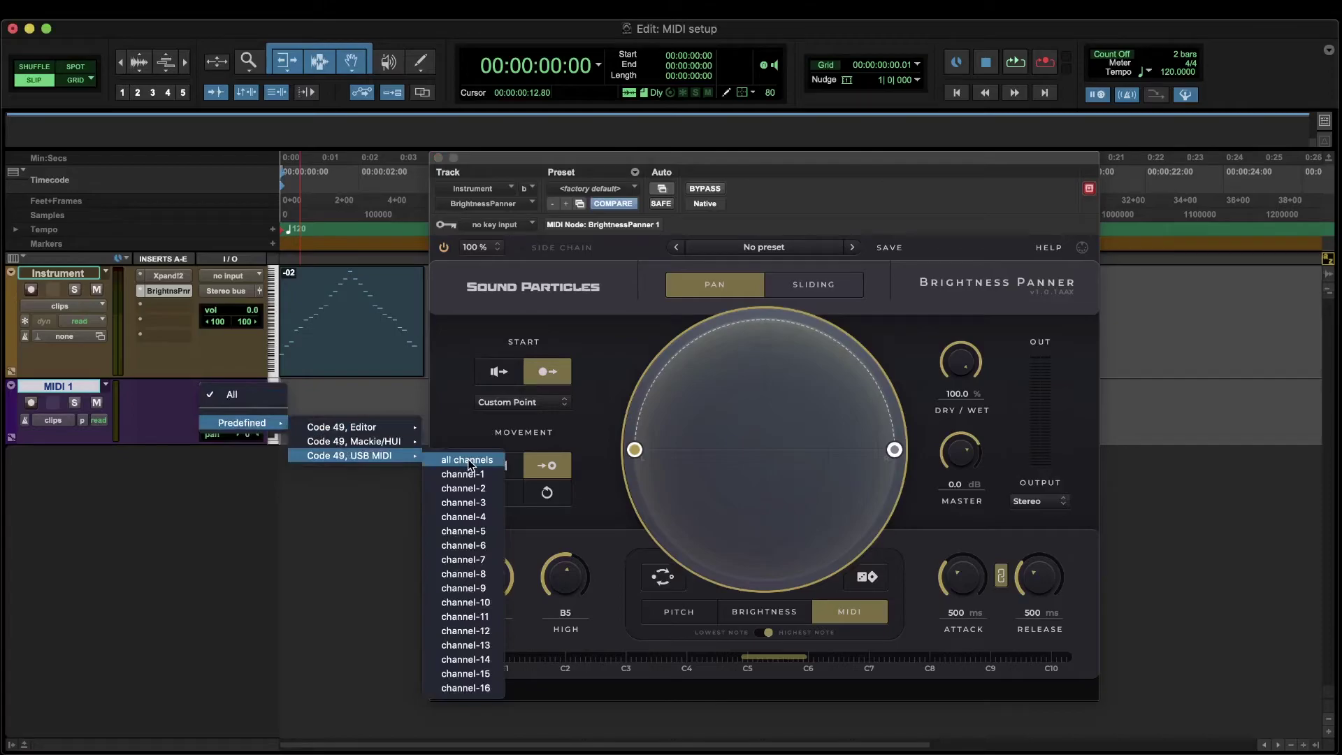
pyautogui.click(469, 461)
# - Route MIDI 1's output to Instrument > BrightnessPanner 1 > channel-1
pyautogui.click(240, 407)
pyautogui.moveTo(239, 407)
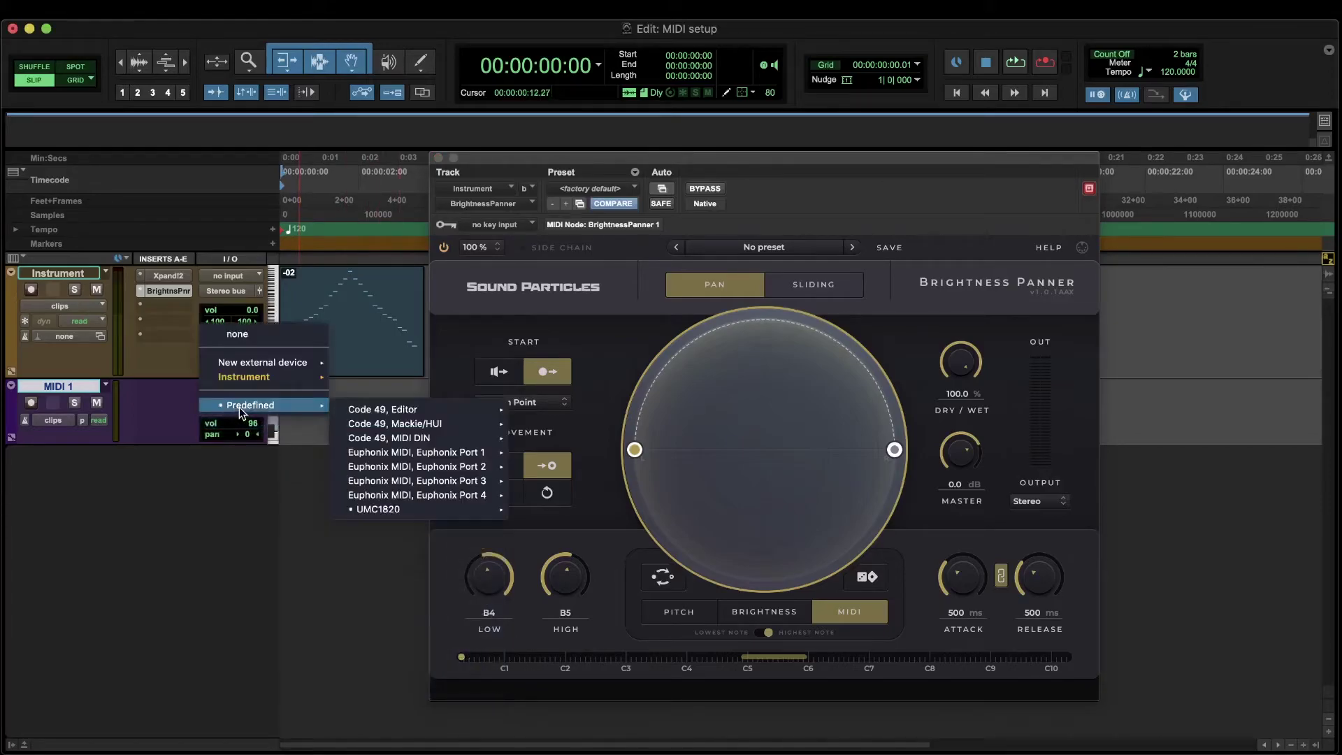
pyautogui.moveTo(254, 379)
pyautogui.moveTo(394, 384)
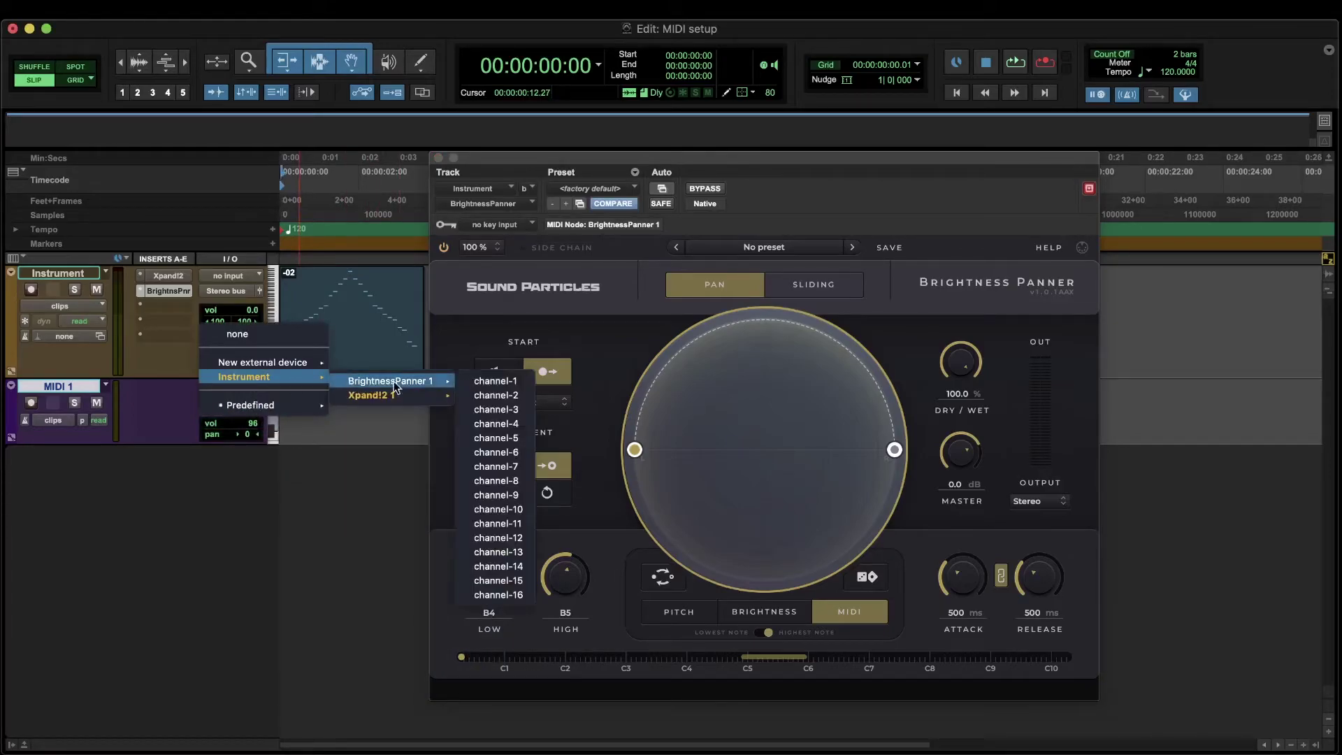
pyautogui.click(482, 384)
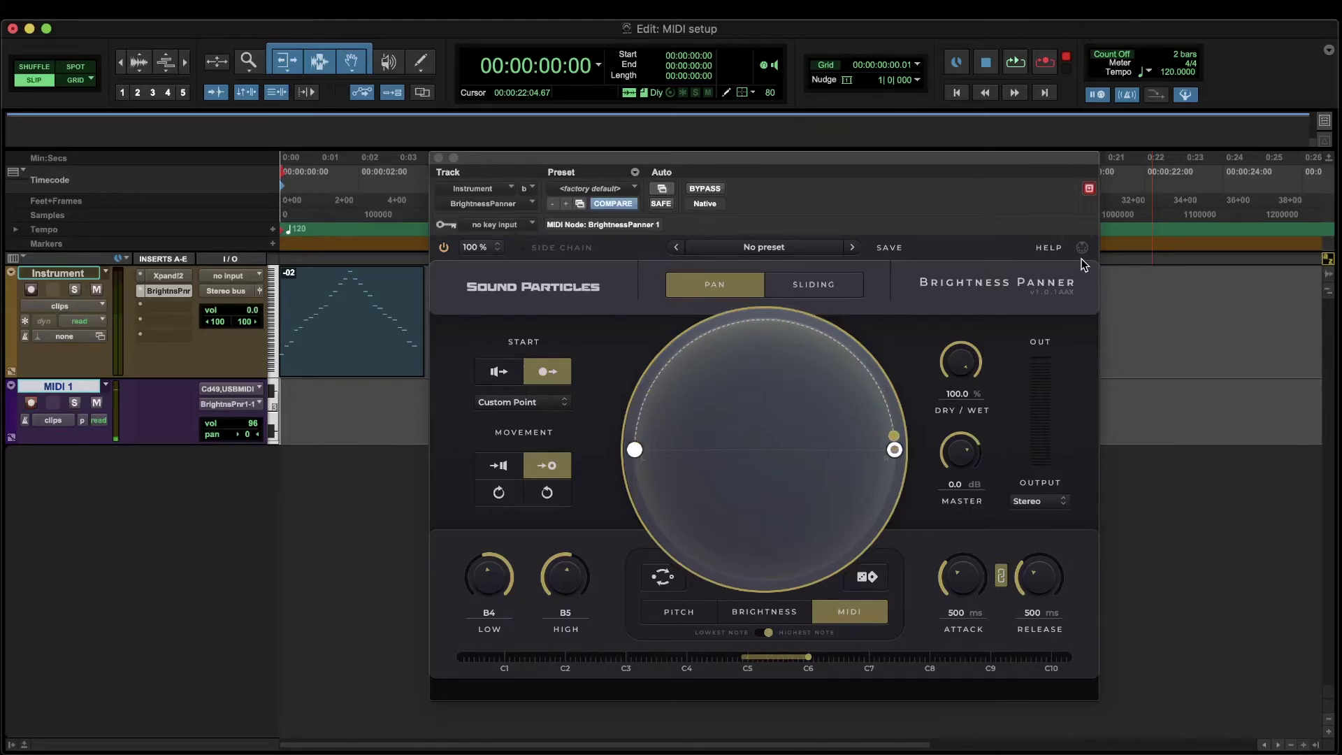
pyautogui.press('space')
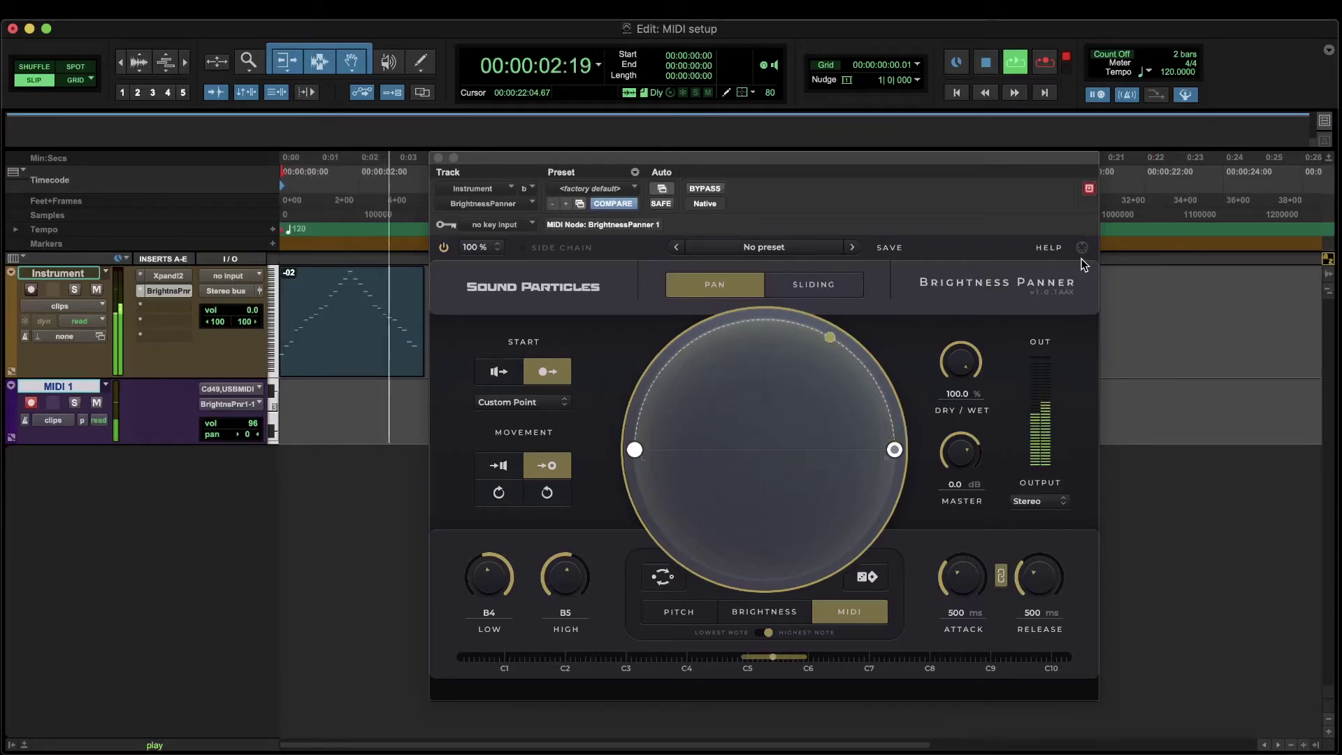
pyautogui.press('space')
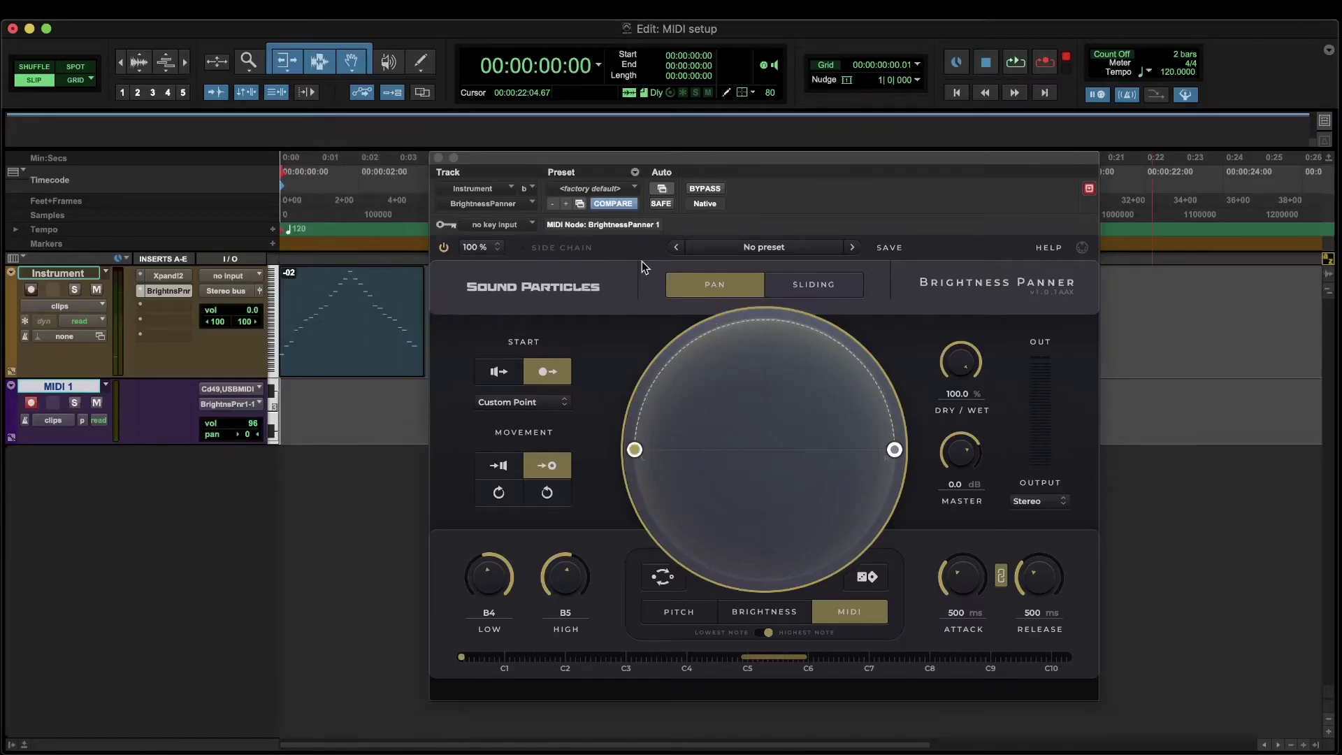
# - Paste the instrument track's MIDI clip onto MIDI 1 at the session start
pyautogui.click(348, 360)
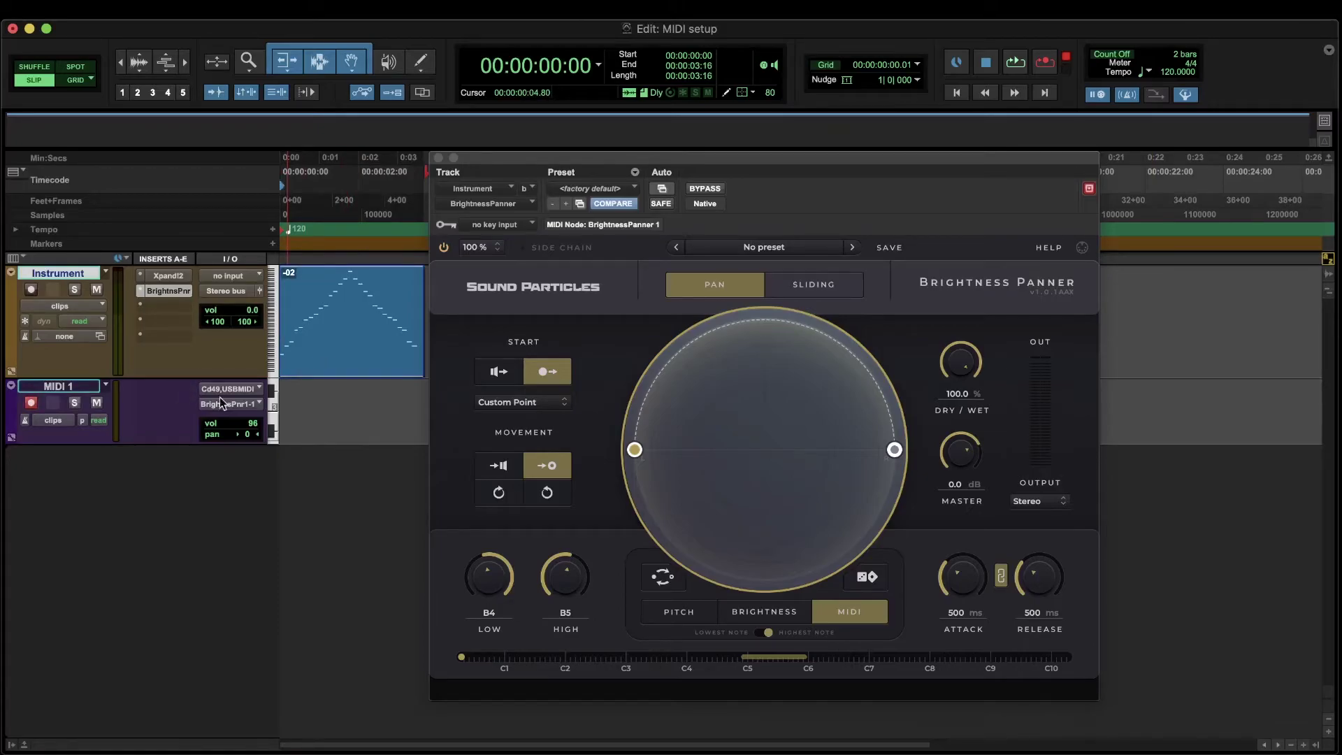
pyautogui.click(305, 406)
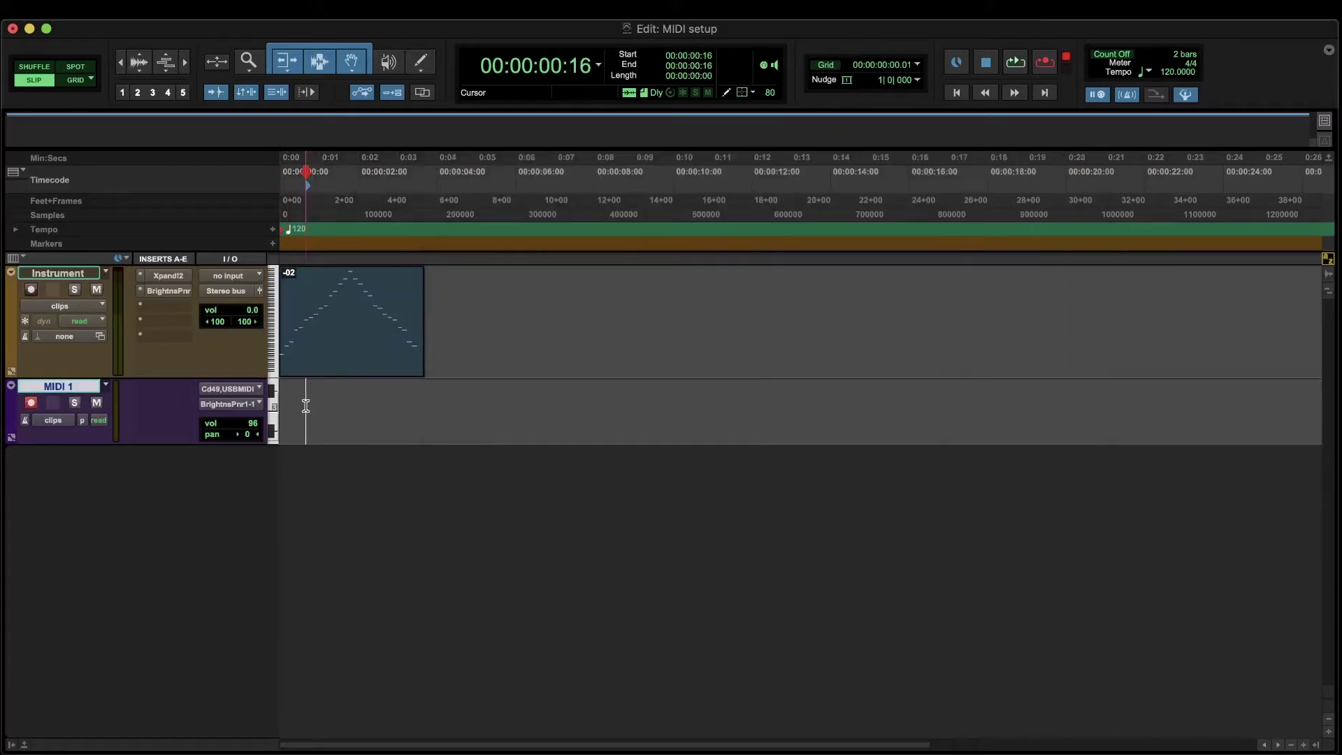
pyautogui.press('super+v')
pyautogui.moveTo(365, 437); pyautogui.dragTo(342, 438)
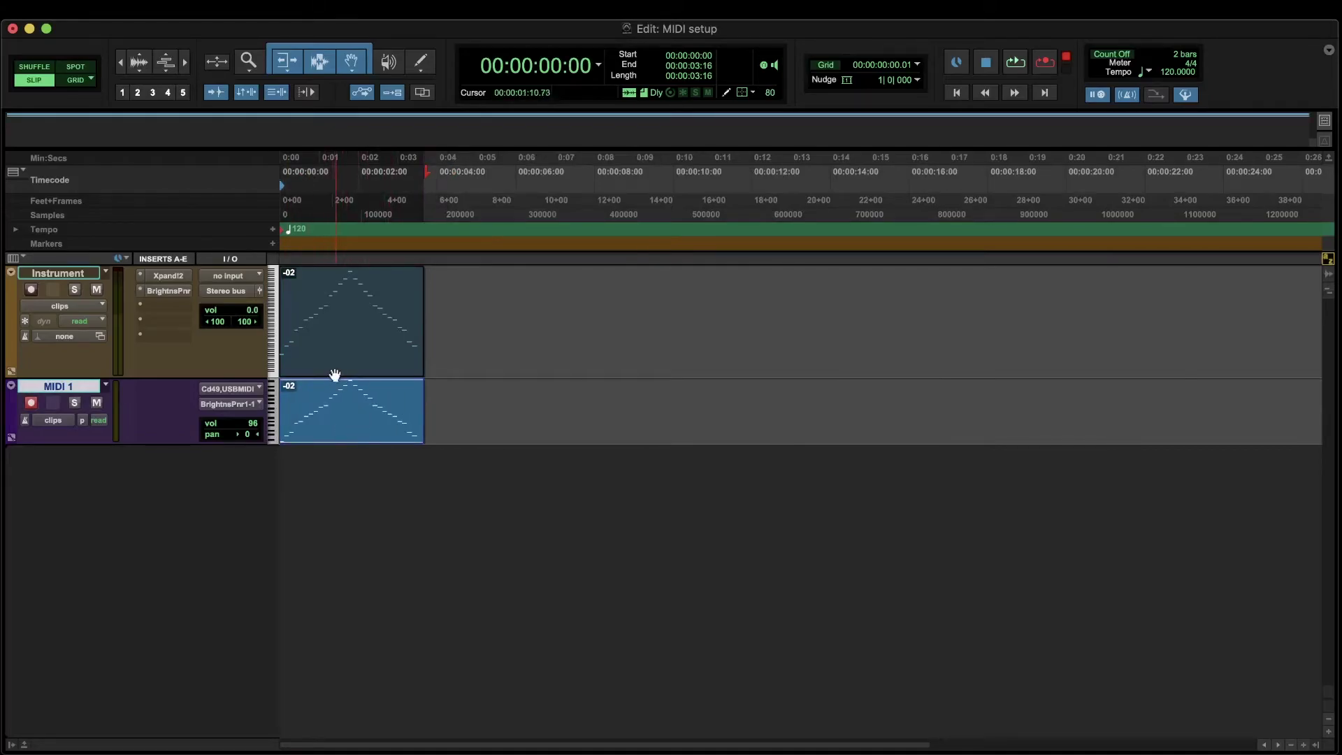
# - Disarm recording on MIDI 1, load BrightnessPanner's 3.MIDI preset, and play the session
pyautogui.click(31, 404)
pyautogui.click(169, 291)
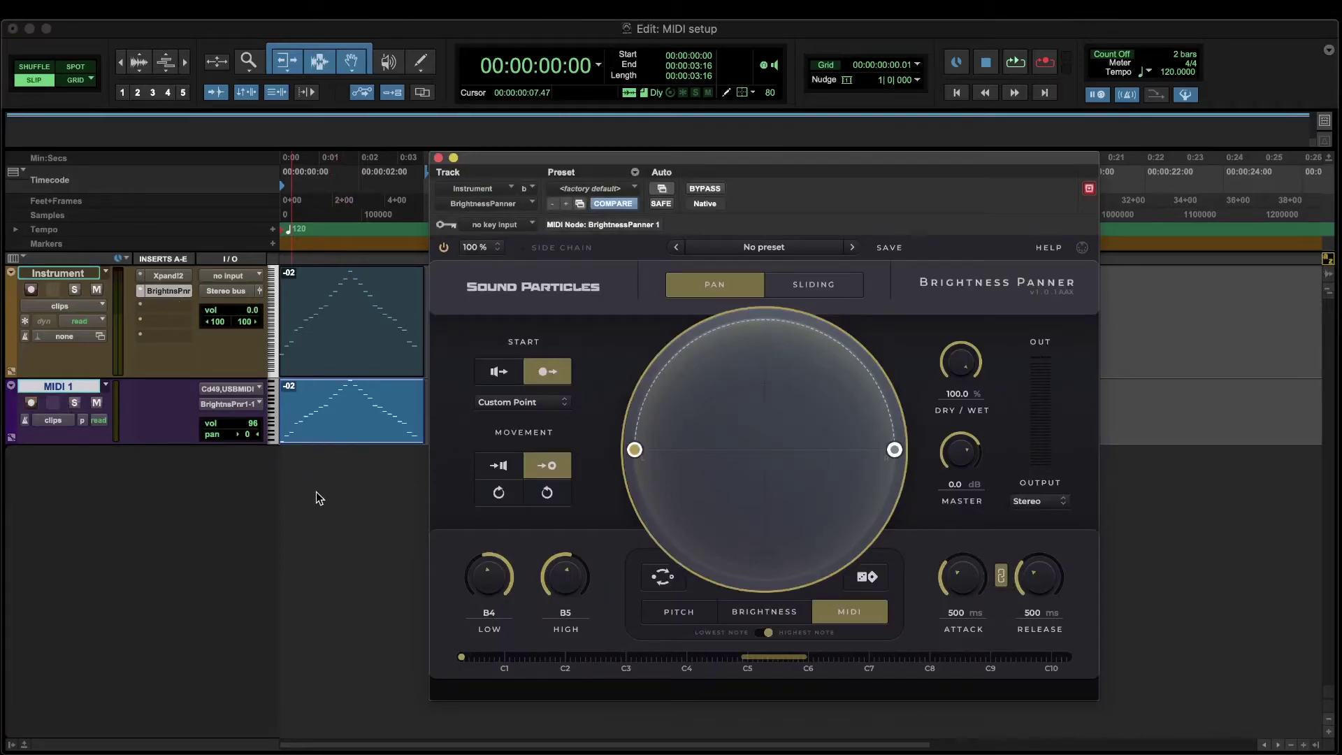
pyautogui.click(803, 247)
pyautogui.click(746, 355)
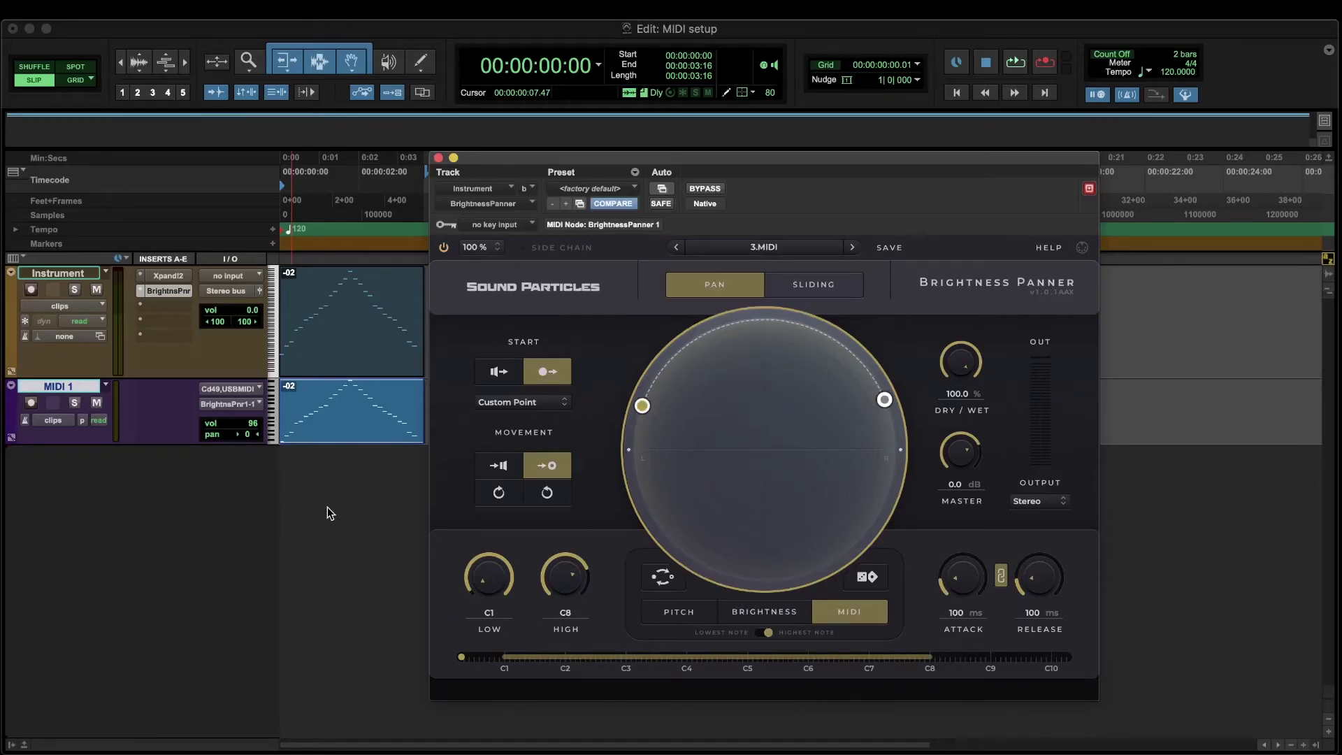
pyautogui.press('space')
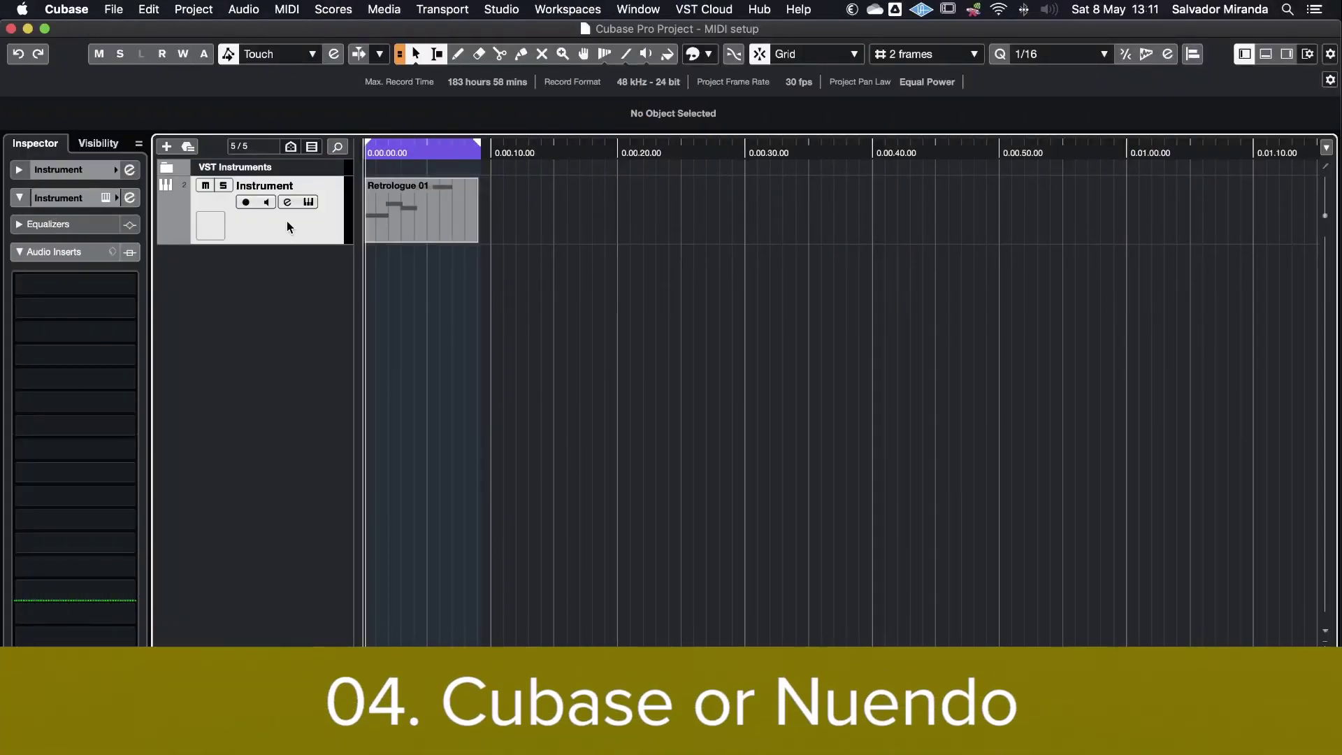
# - Insert BrightnessPanner in the Instrument track's first Audio Insert and set it to MIDI analysis
pyautogui.click(130, 287)
pyautogui.write('BRIGHT')
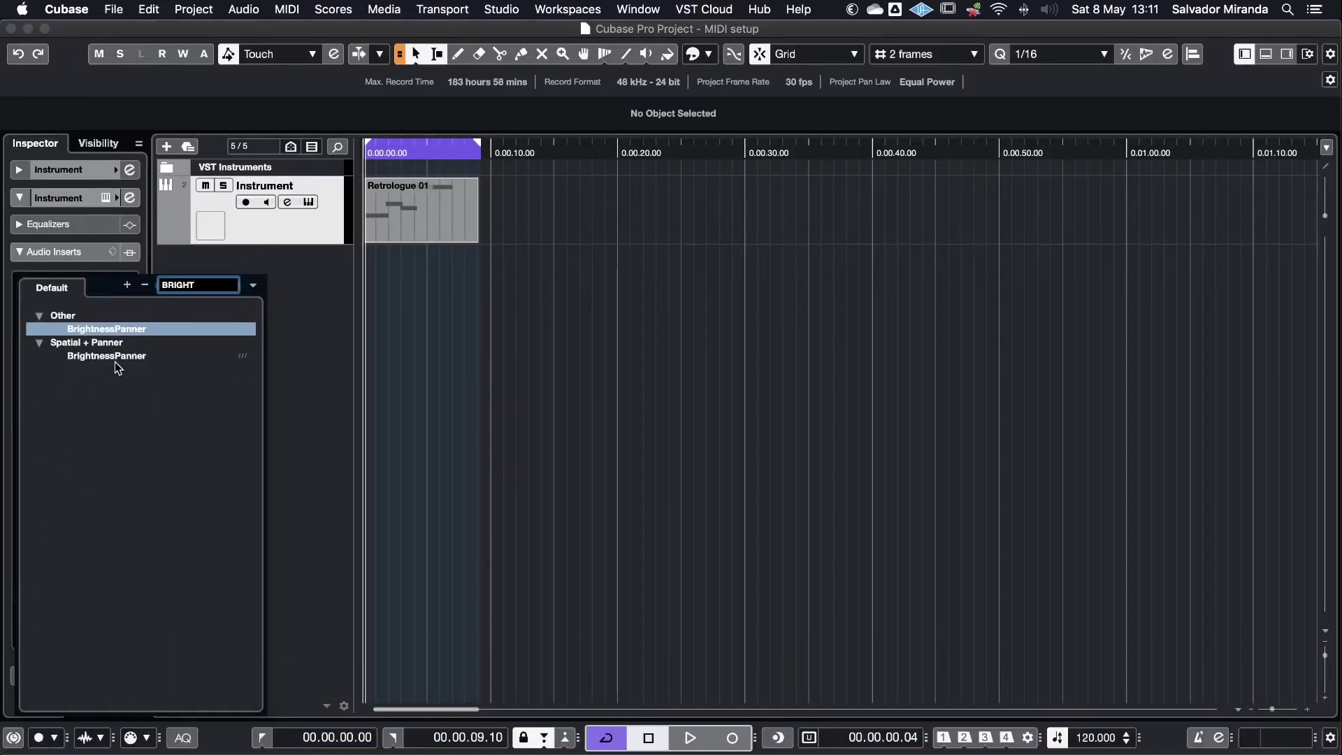
pyautogui.click(115, 361)
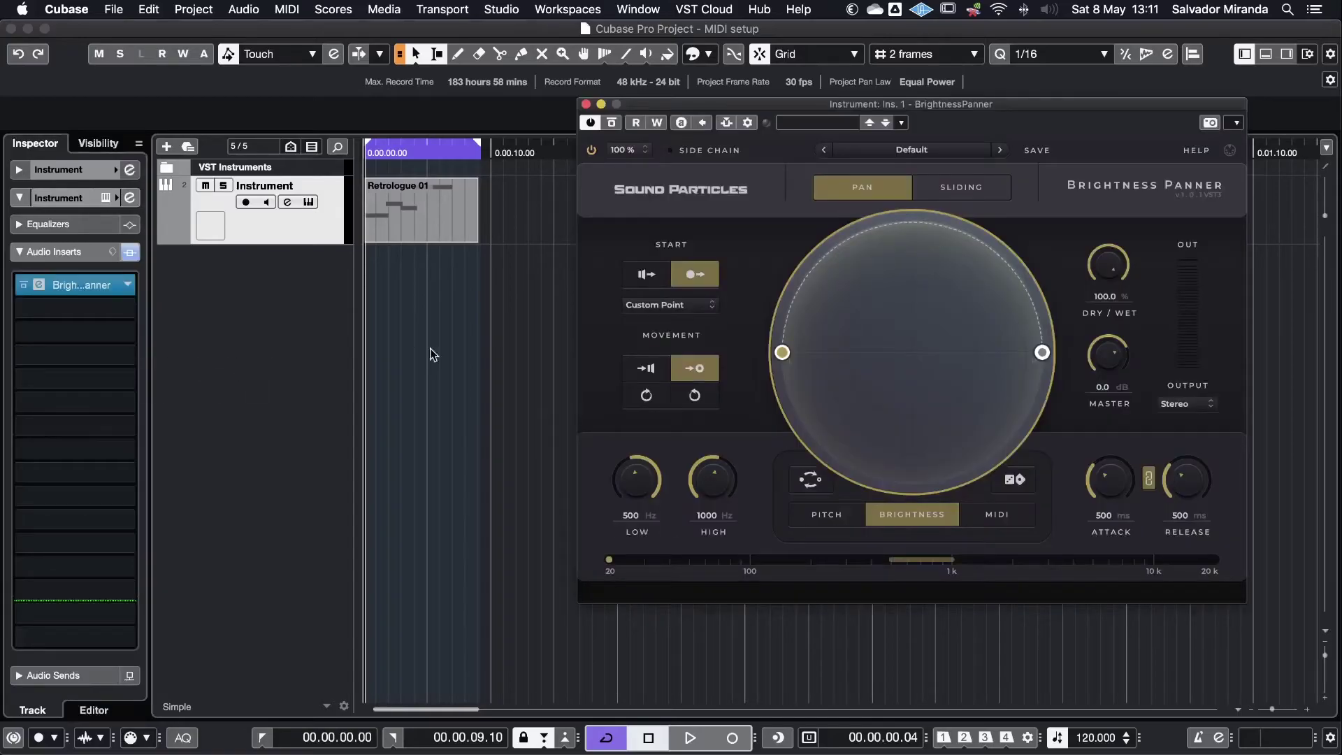
pyautogui.click(1021, 521)
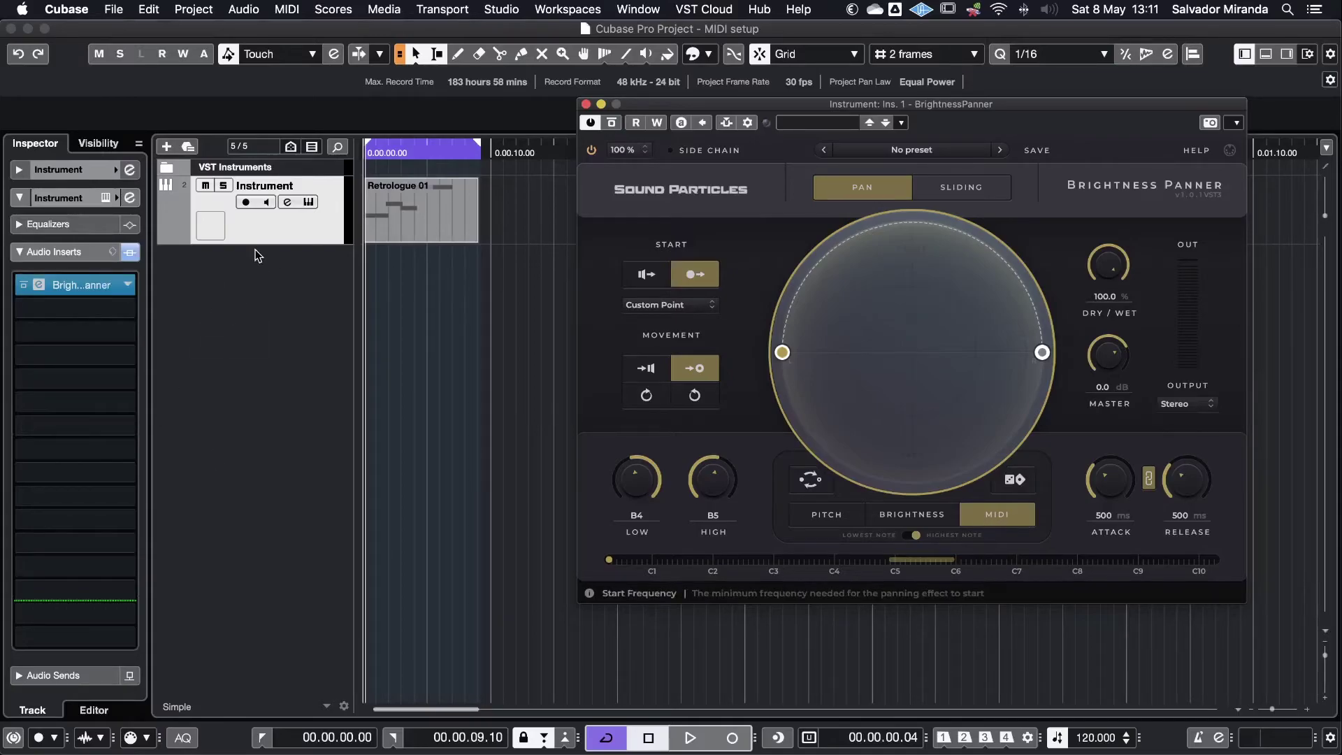
# - Add a MIDI track with Code 49 USB MIDI input and output to BrightnessPanner MIDI Input
pyautogui.rightClick(245, 270)
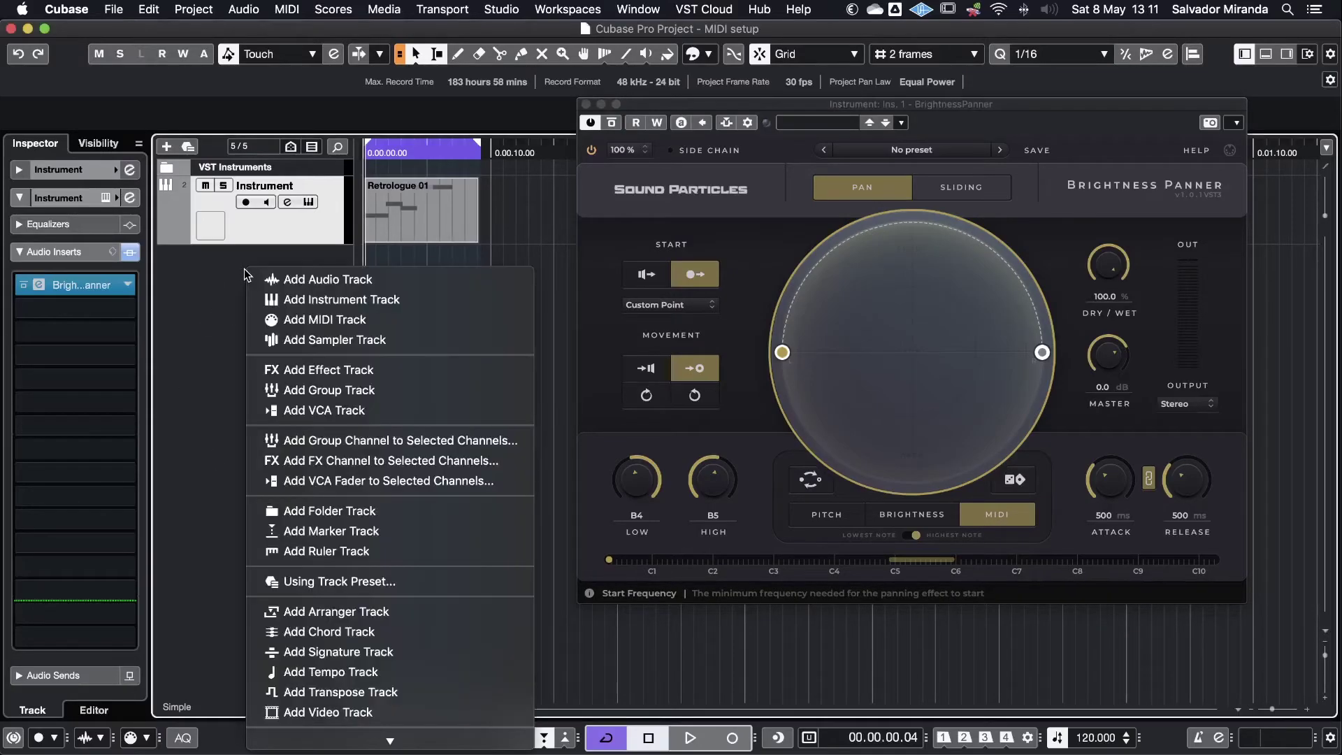
pyautogui.click(317, 321)
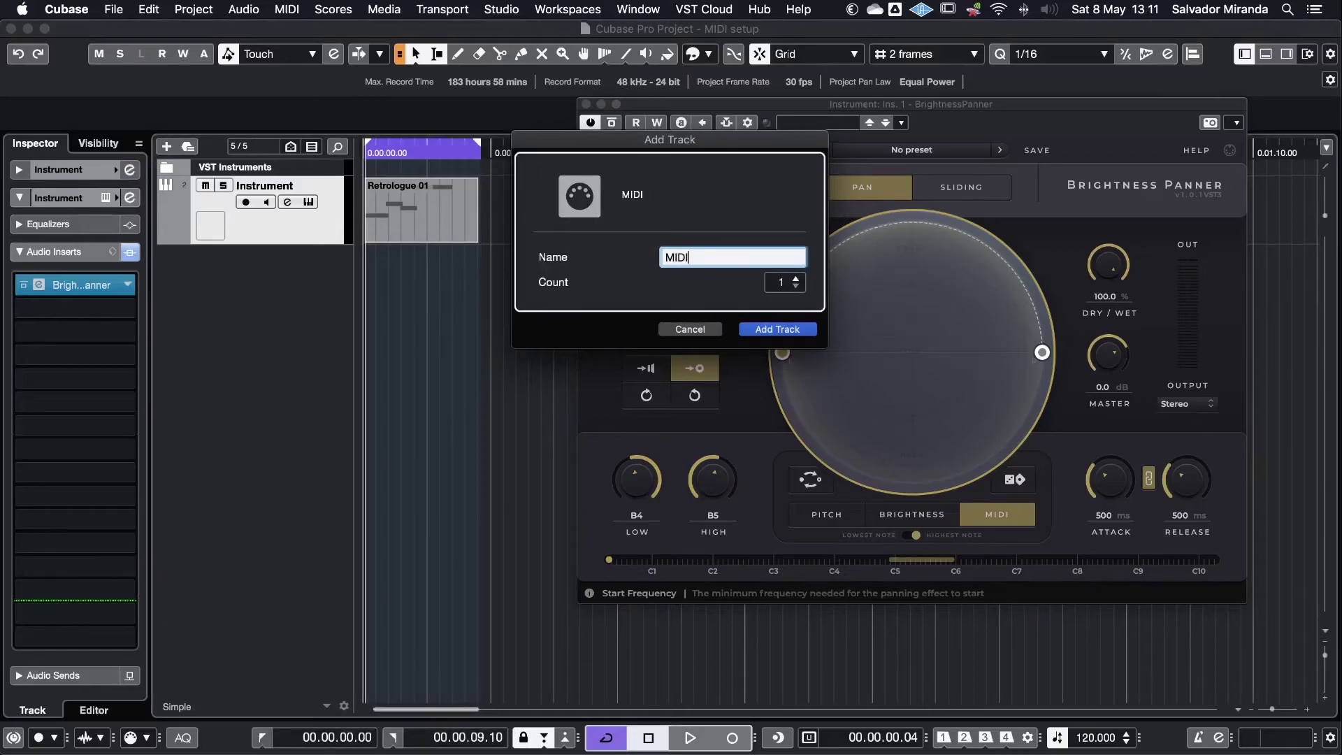
pyautogui.press('Return')
pyautogui.click(97, 316)
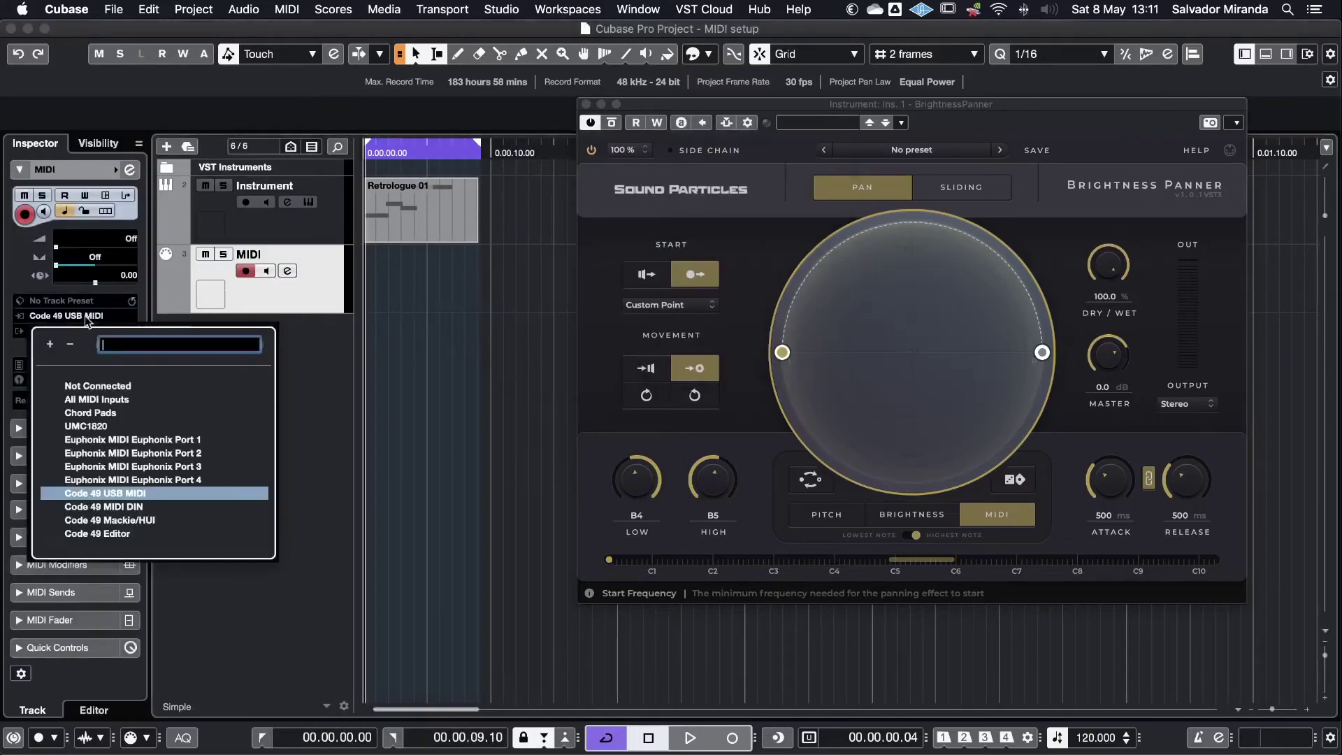
pyautogui.click(84, 497)
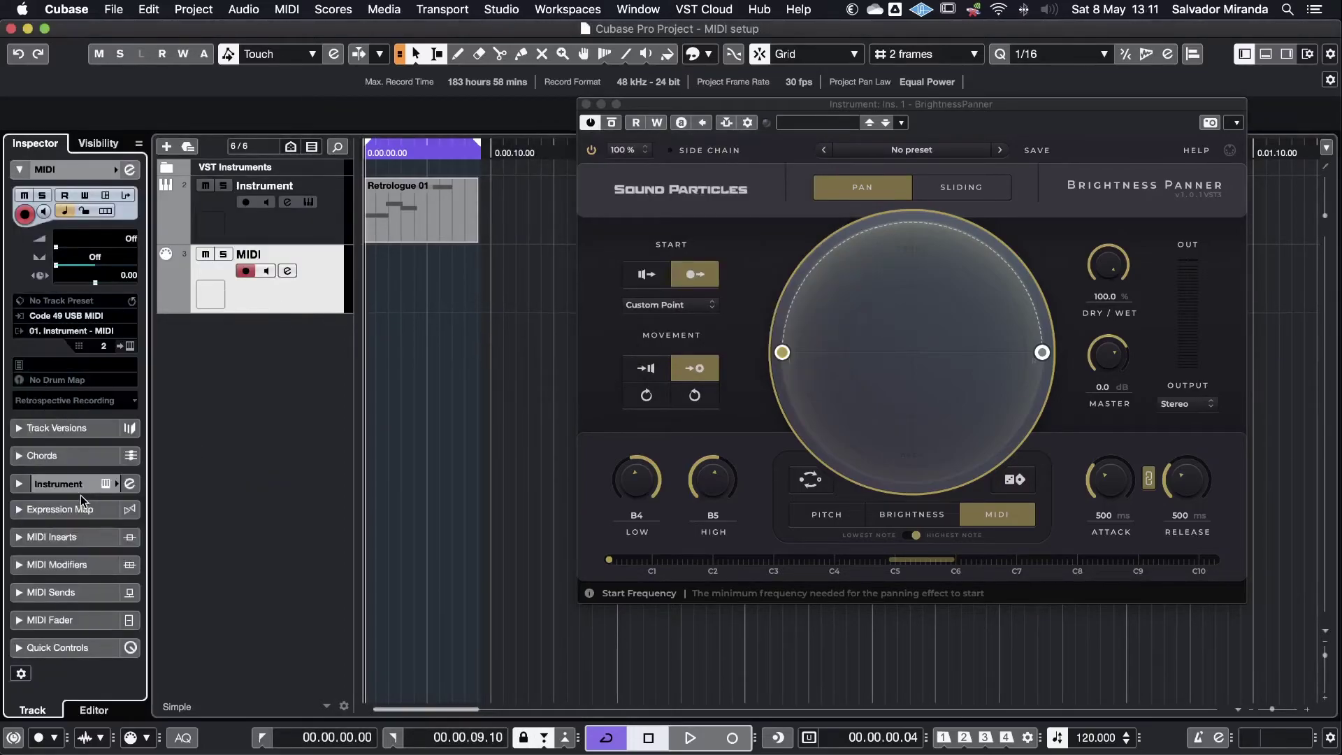
pyautogui.click(105, 332)
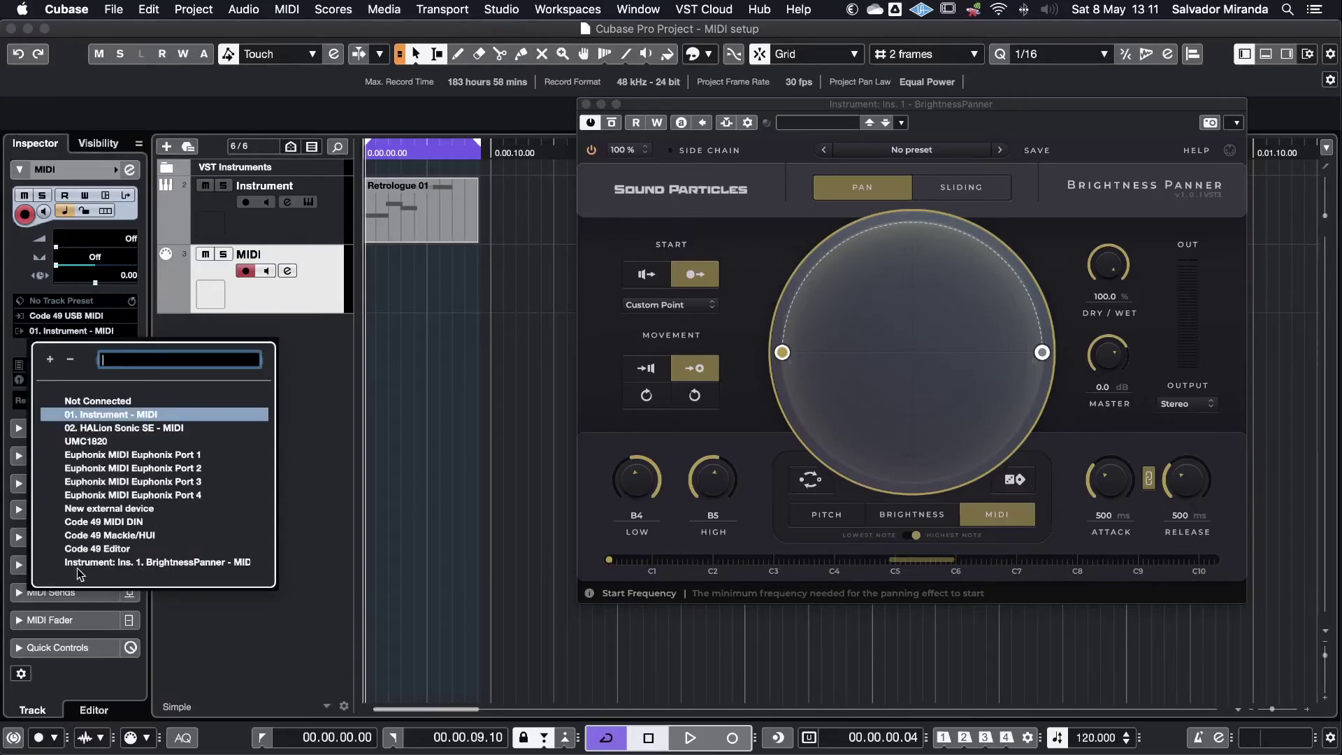
pyautogui.click(176, 563)
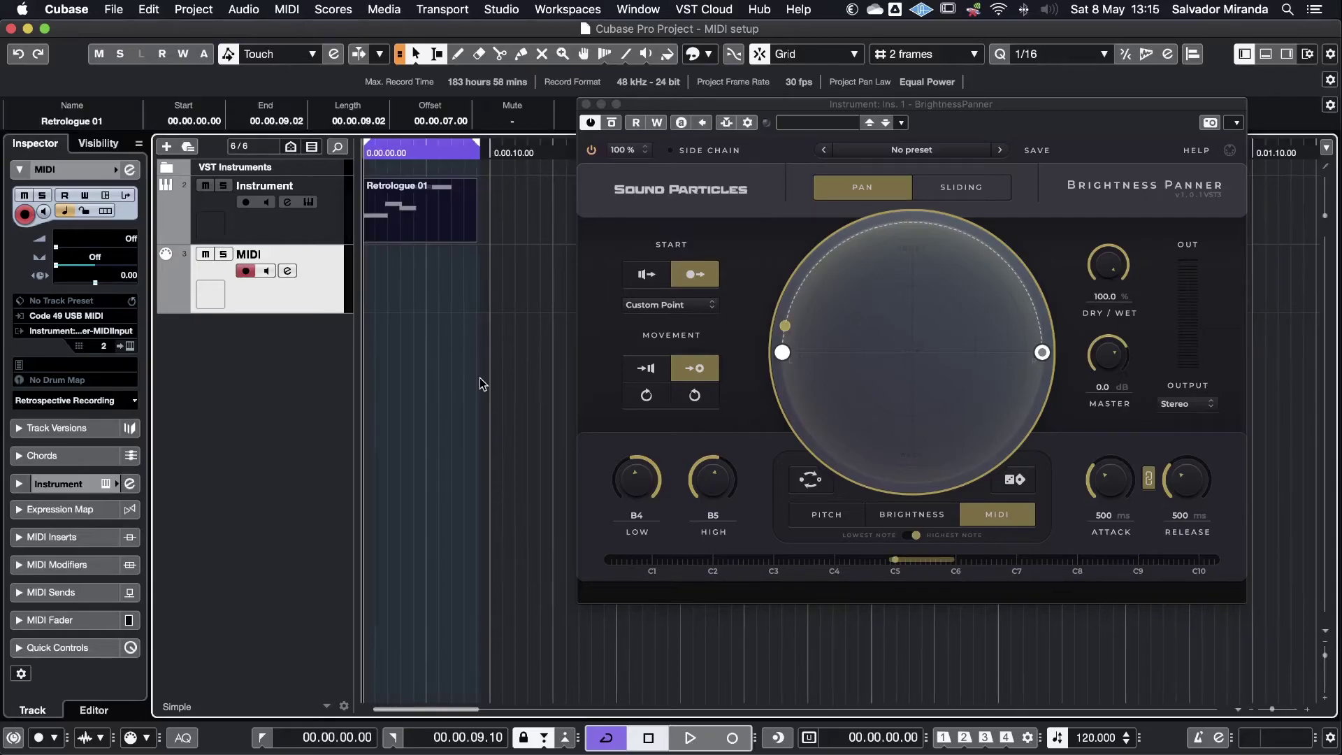
# - Record a short run of keyboard notes onto the new MIDI track
pyautogui.press('KP_Multiply')
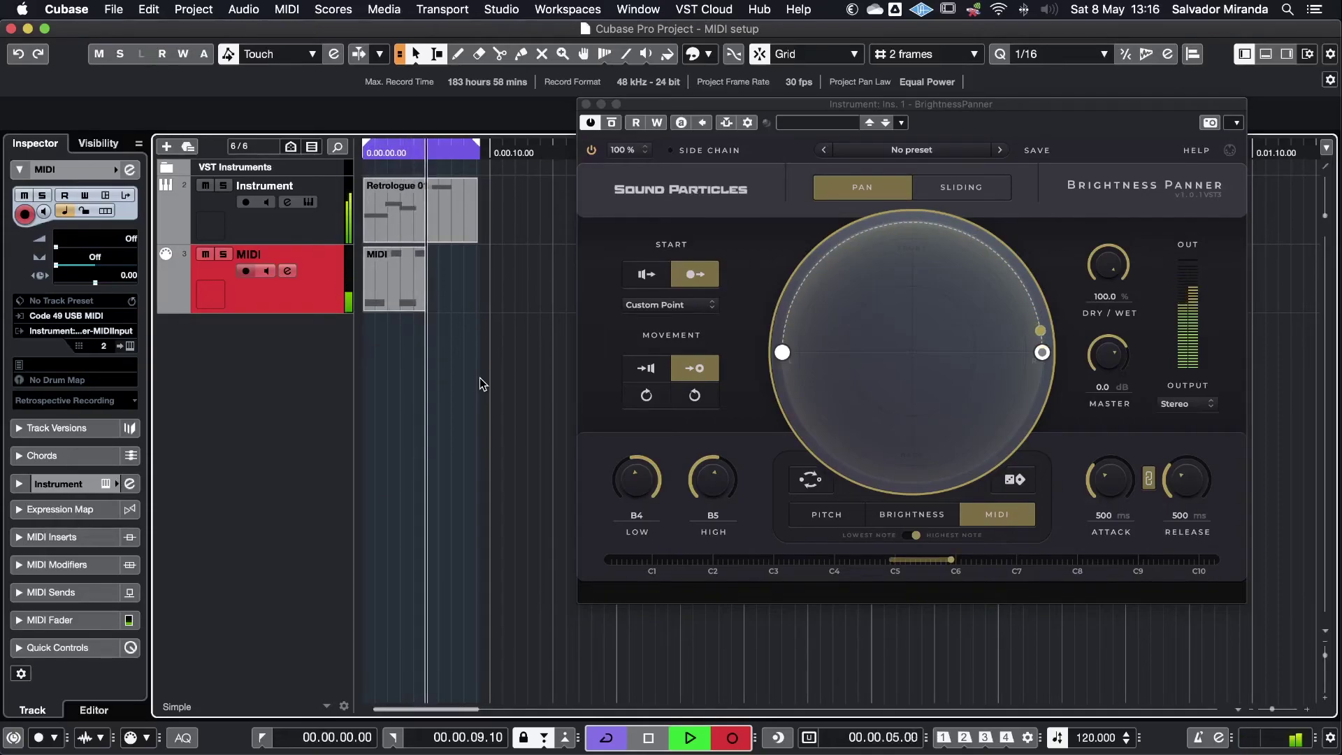
pyautogui.press('space')
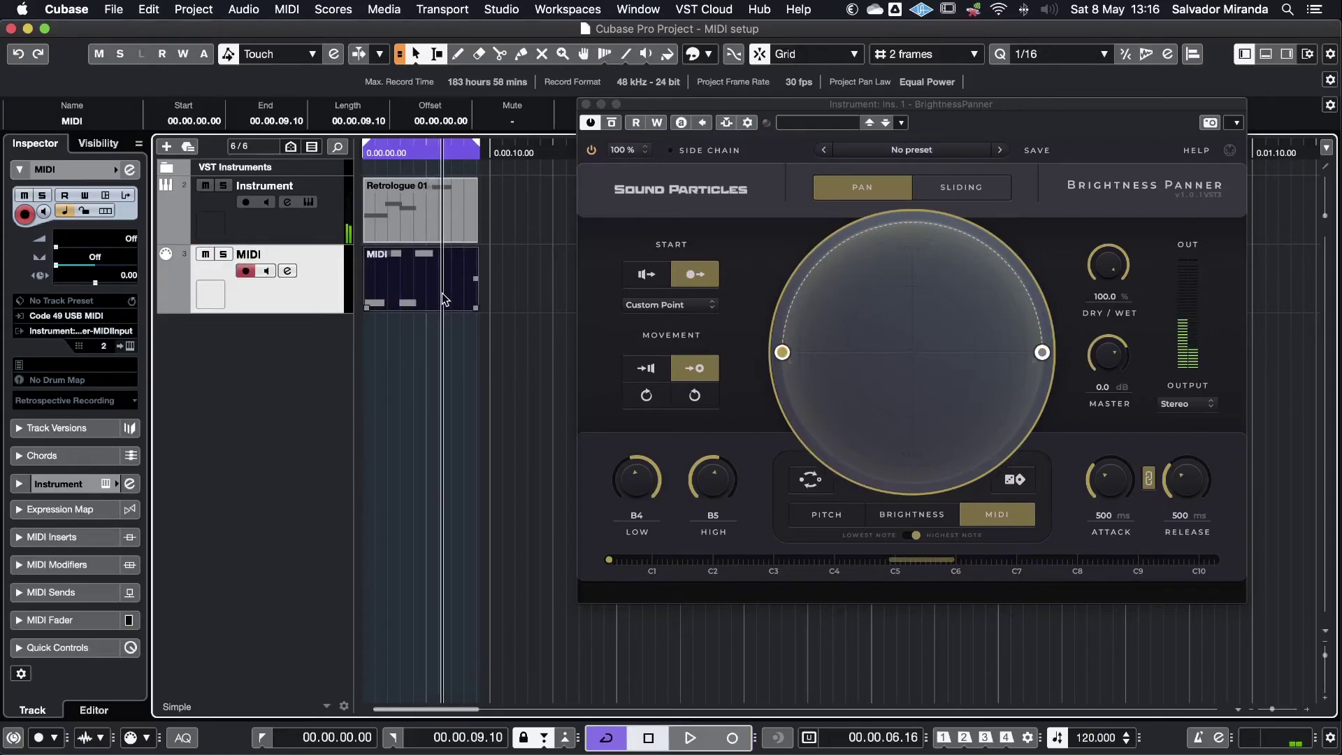
# - Delete the recorded clip and put a copy of Retrologue 01 on the MIDI track
pyautogui.press('Delete')
pyautogui.click(433, 230)
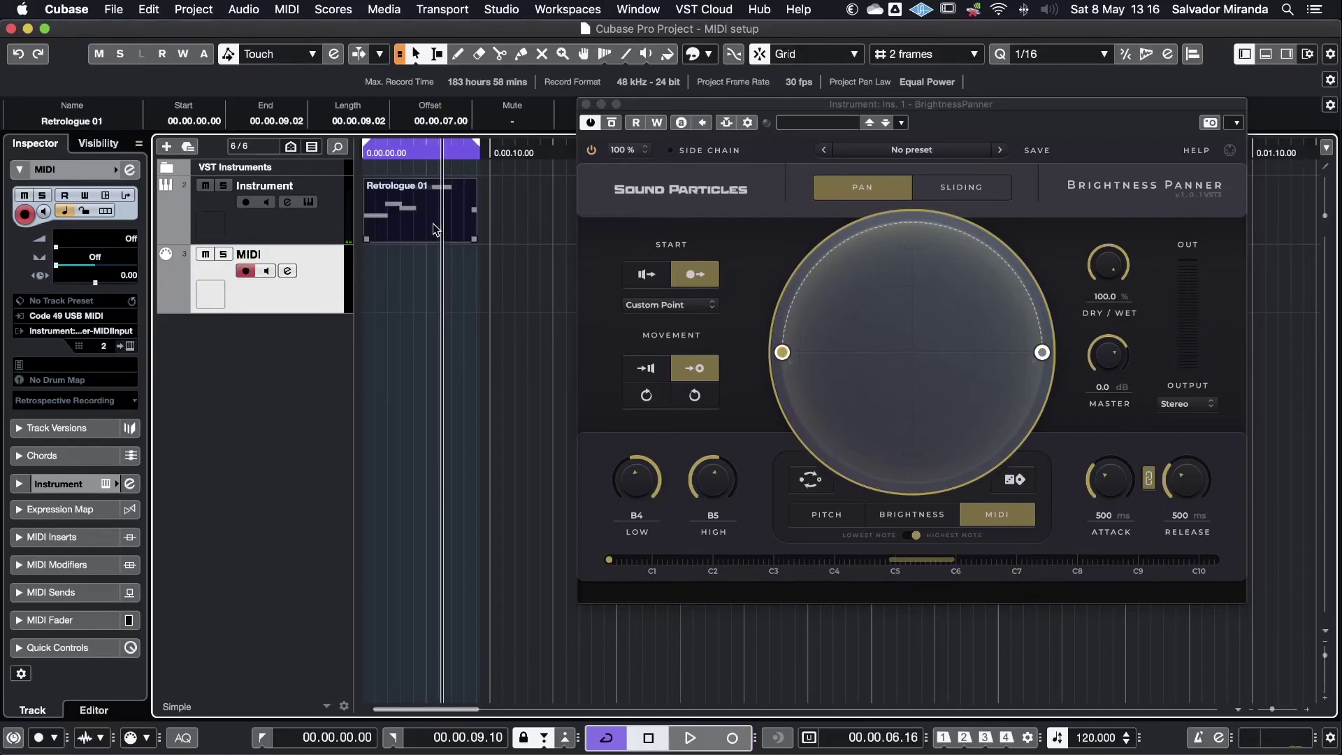
pyautogui.click(366, 265)
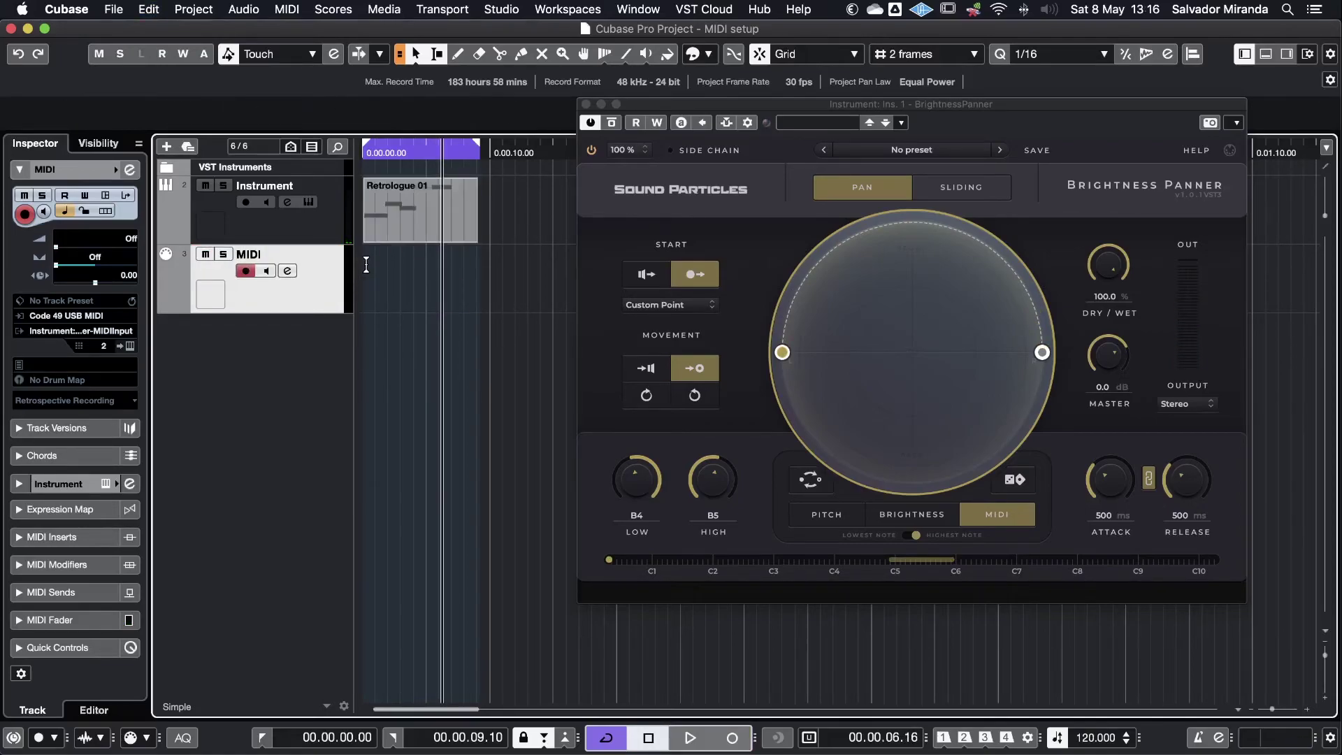
pyautogui.press('super+v')
pyautogui.moveTo(409, 294); pyautogui.dragTo(402, 305)
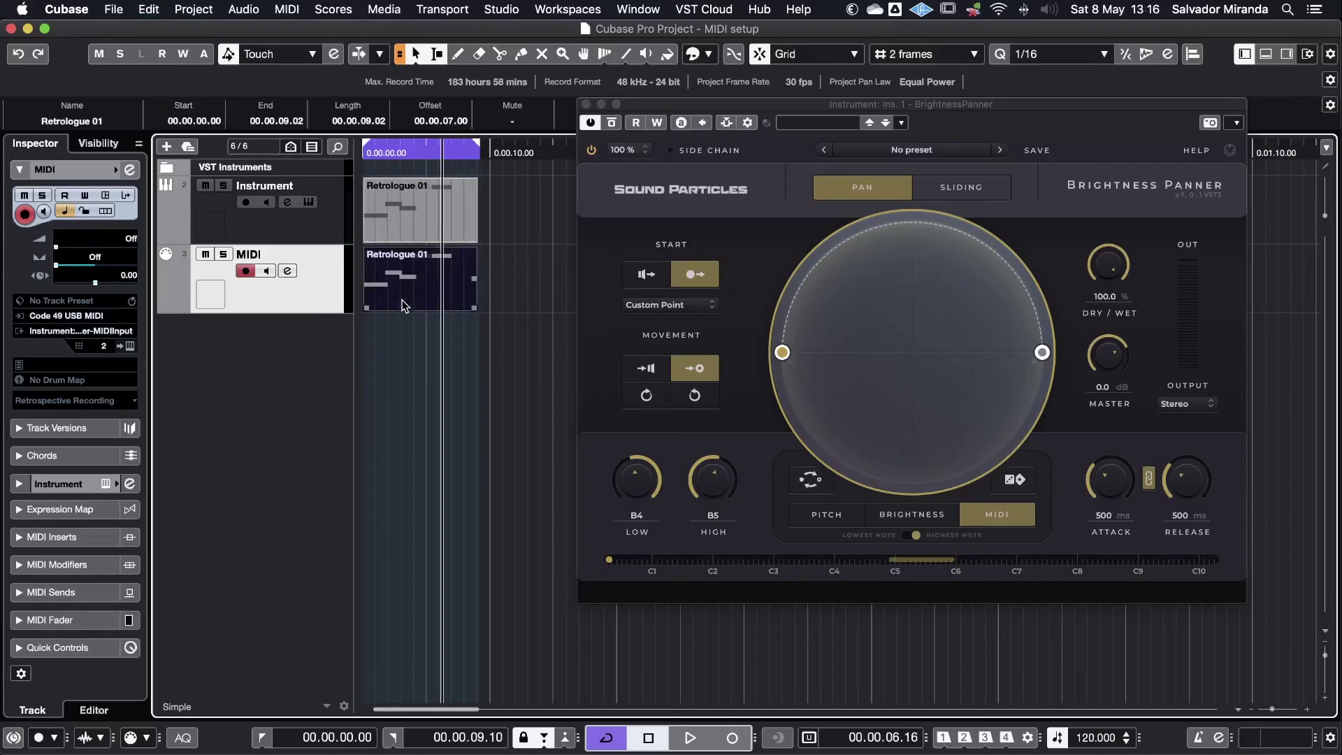
# - Disarm the MIDI track, load BrightnessPanner's 3.MIDI preset, and play back
pyautogui.click(246, 273)
pyautogui.click(912, 150)
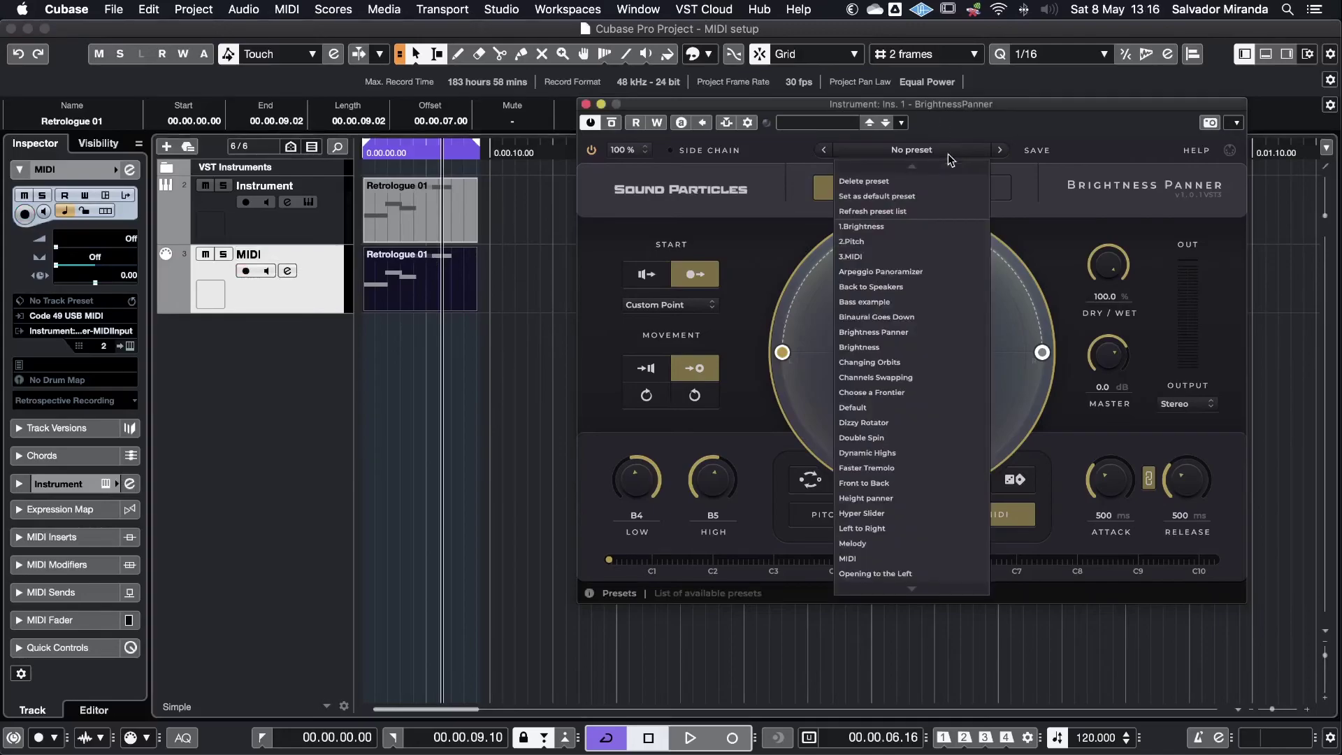
pyautogui.click(869, 259)
pyautogui.press('space')
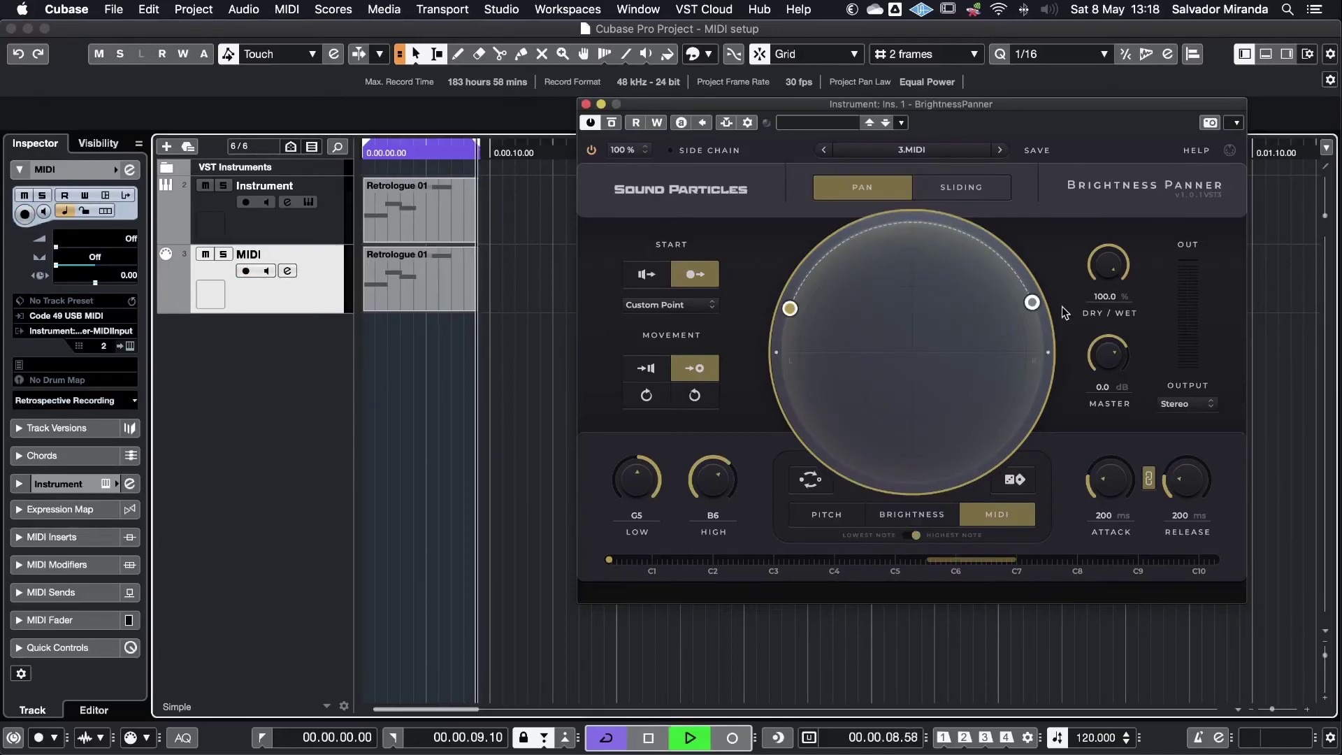